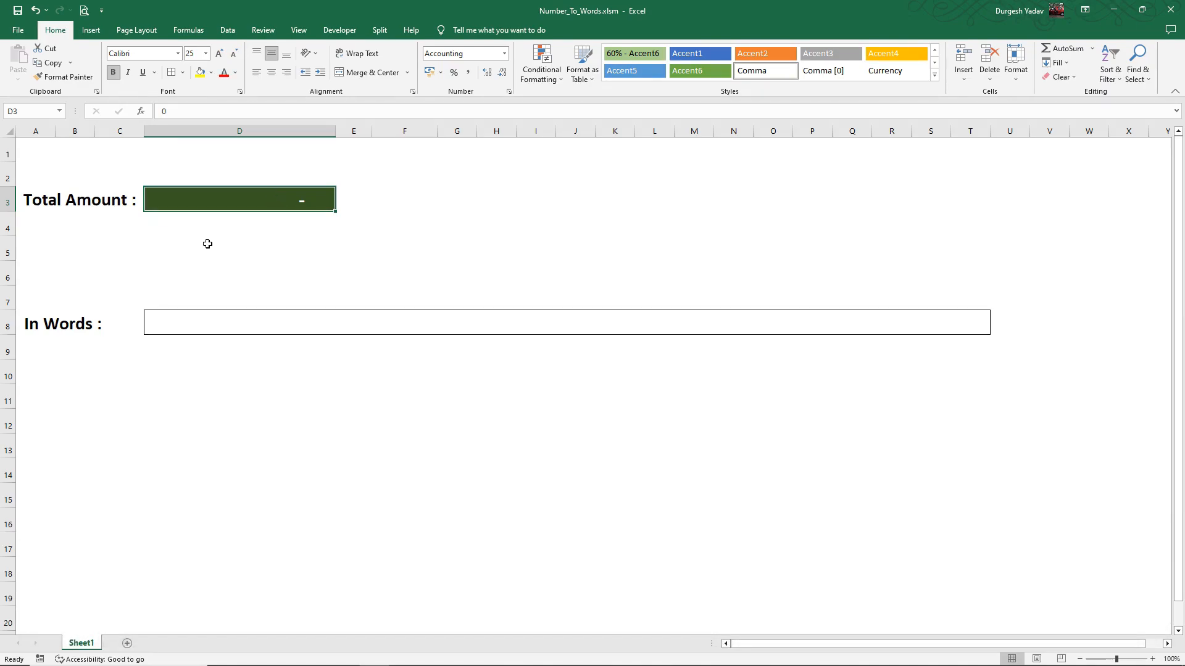
# Step: Open the VBA editor and read through the number-to-words code in Module1, from the RupeeFormat function to its helper functions
pyautogui.hotkey('alt', 'F11')
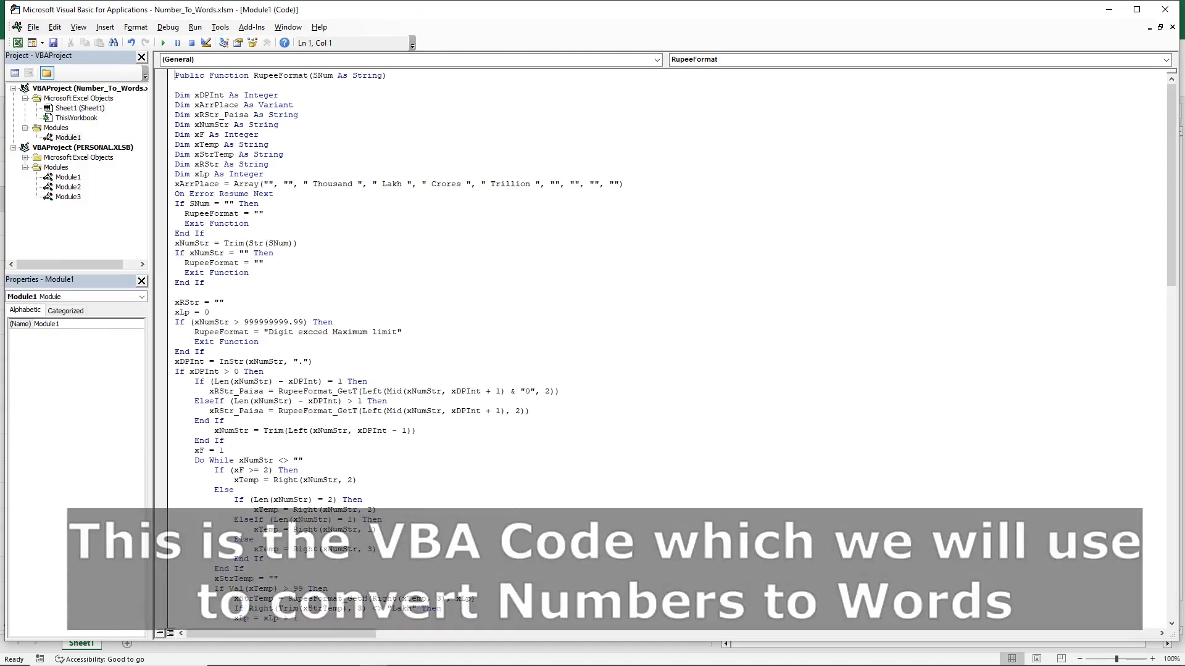
pyautogui.scroll(-2, 617, 290)
pyautogui.scroll(-2, 591, 278)
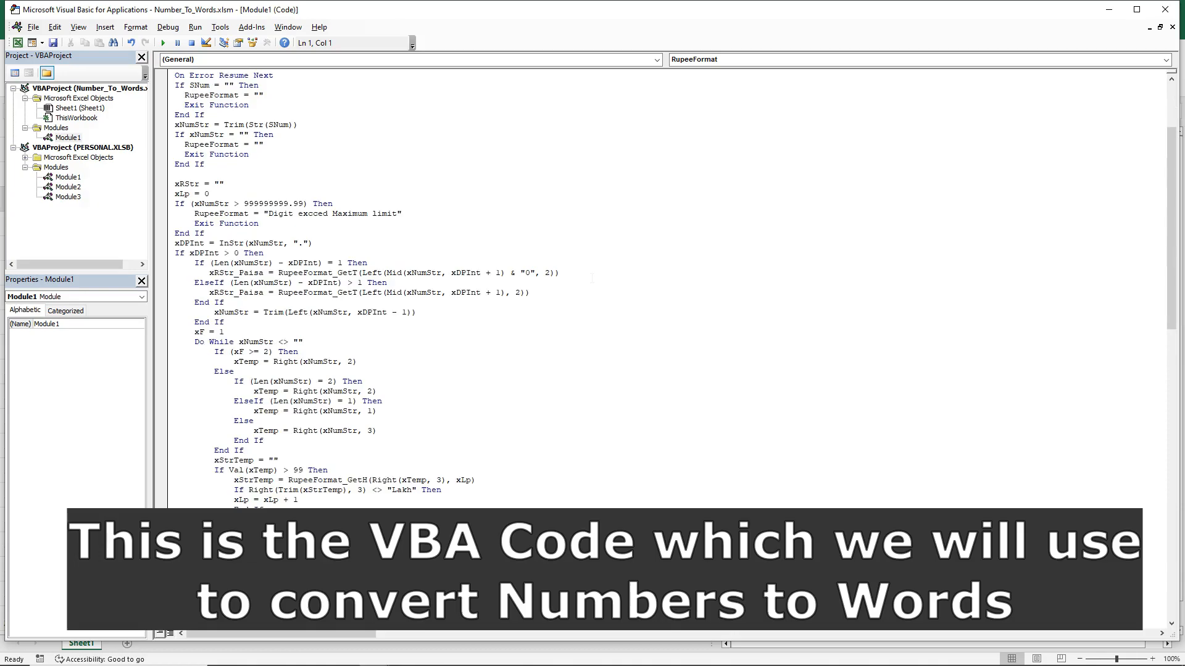
pyautogui.scroll(-2, 592, 279)
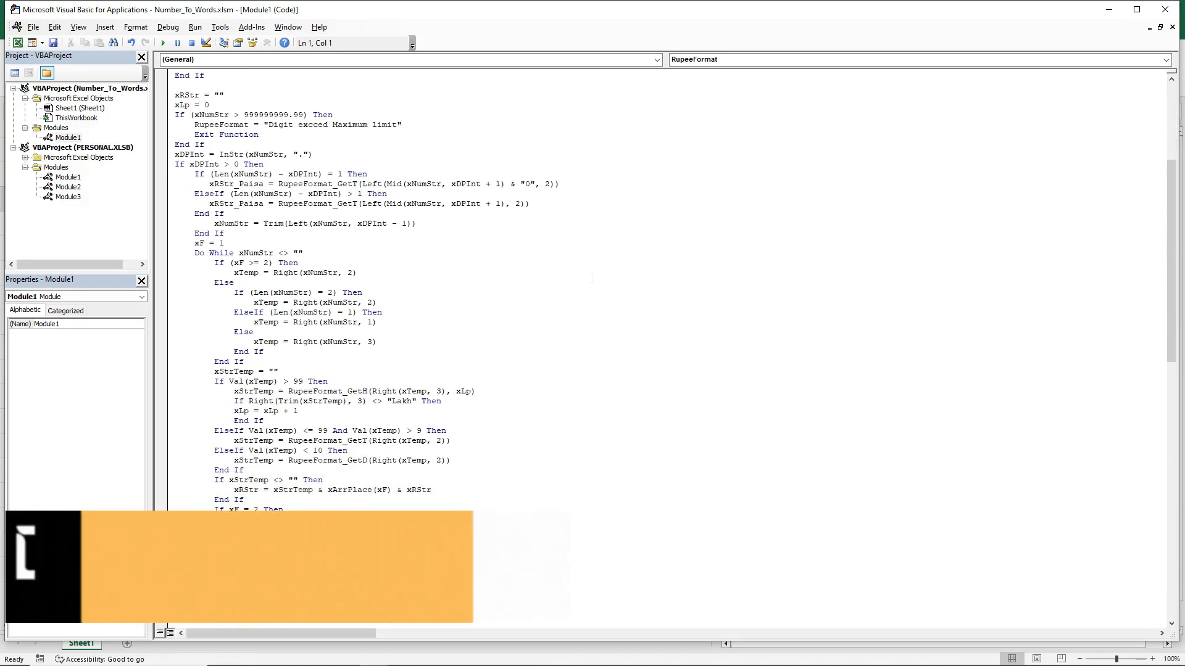
pyautogui.scroll(-4, 591, 278)
pyautogui.scroll(-9, 591, 278)
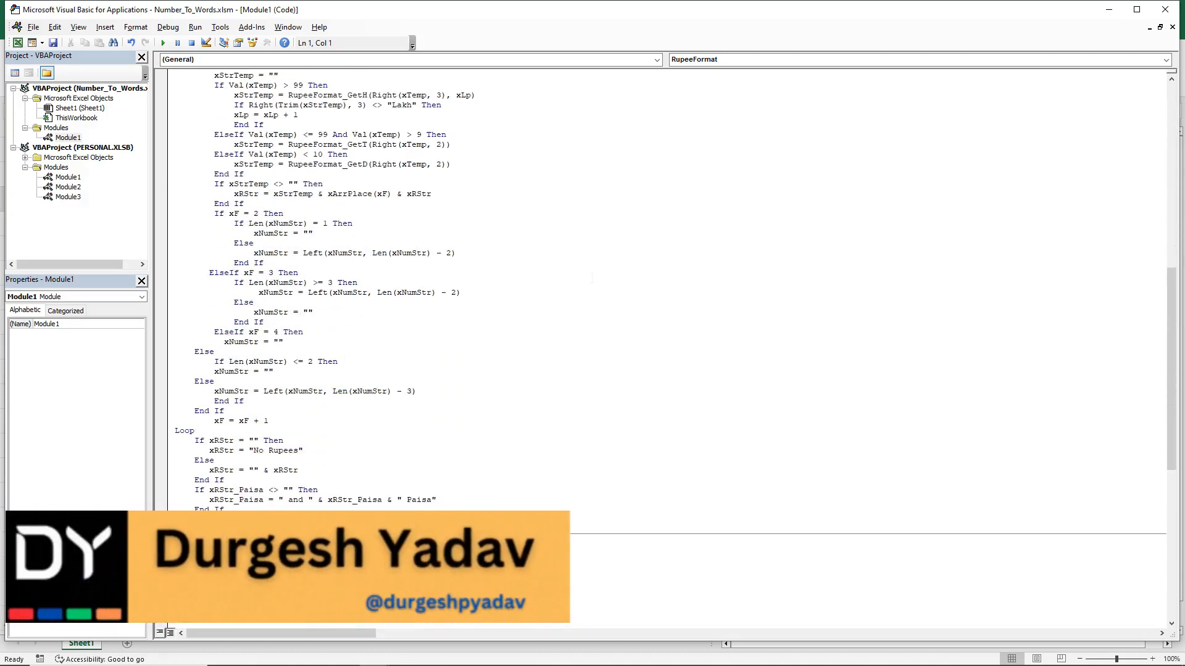
pyautogui.scroll(-12, 591, 279)
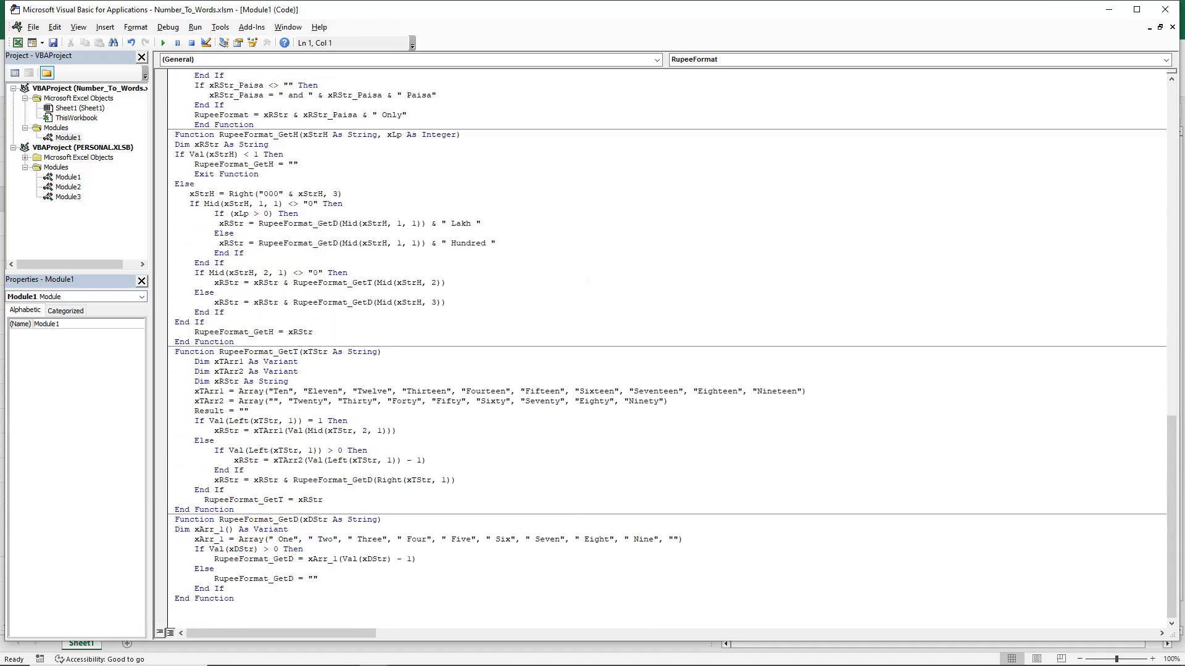
pyautogui.scroll(9, 588, 283)
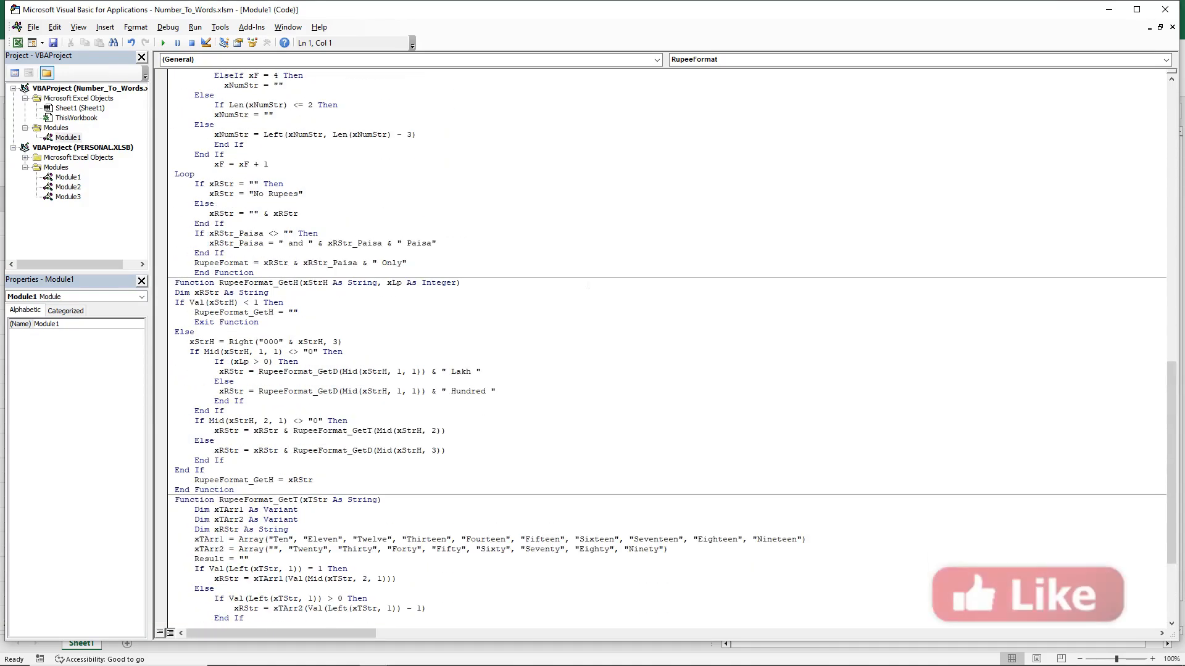
pyautogui.scroll(18, 588, 283)
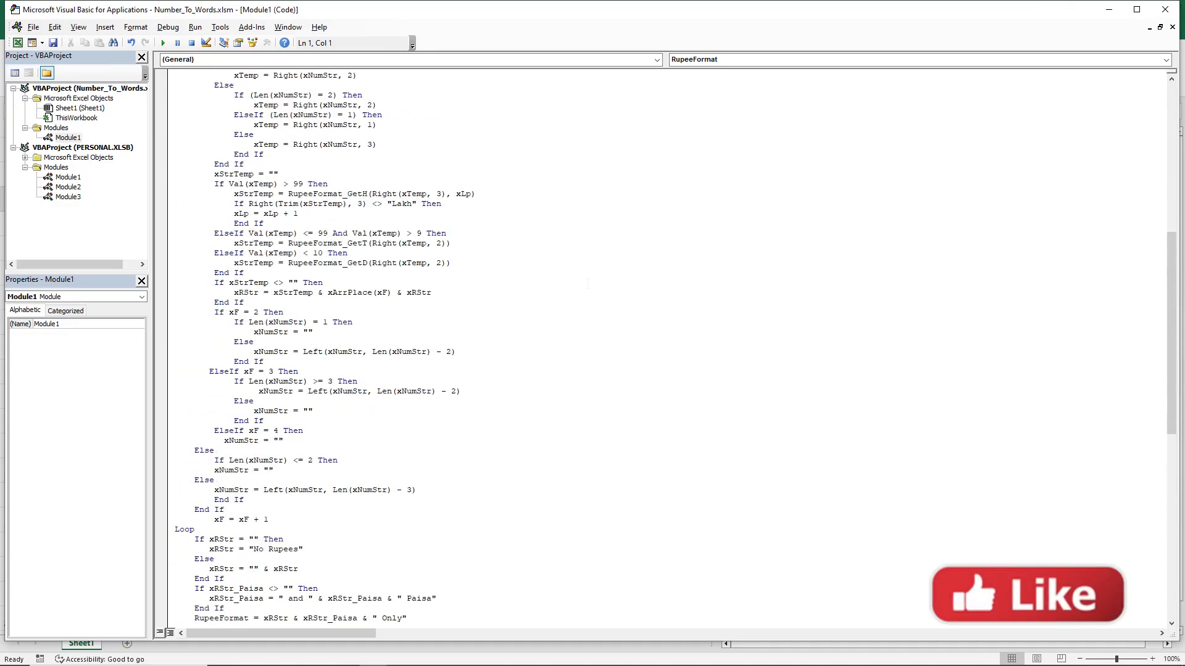
pyautogui.scroll(4, 588, 283)
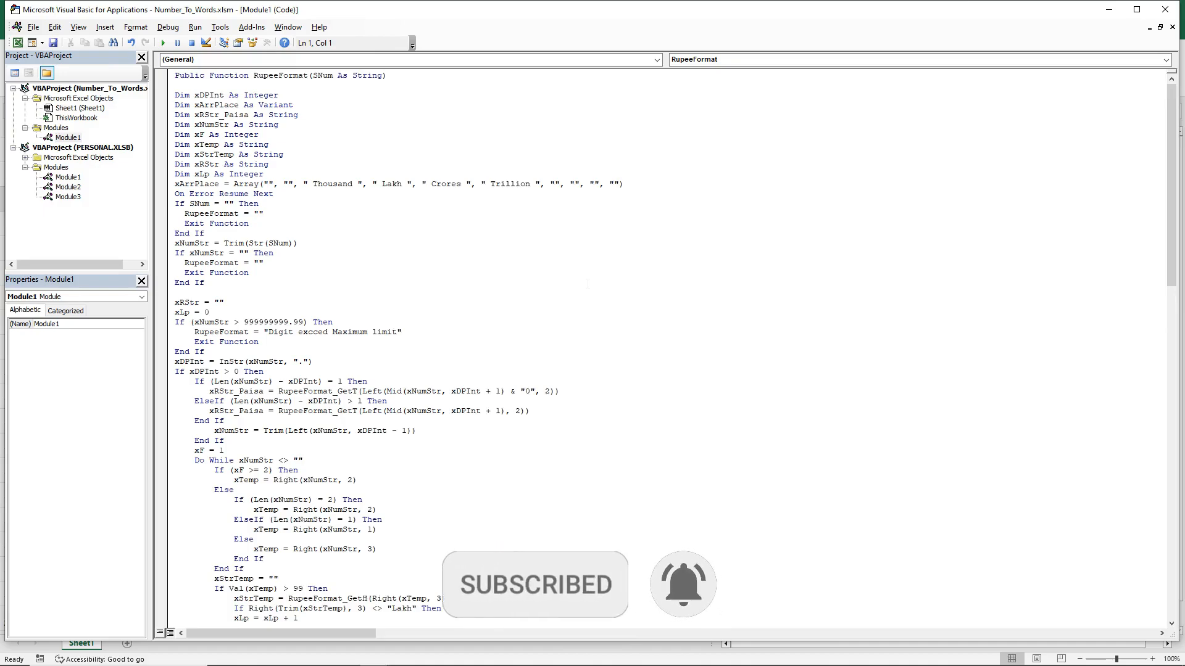
pyautogui.click(69, 139)
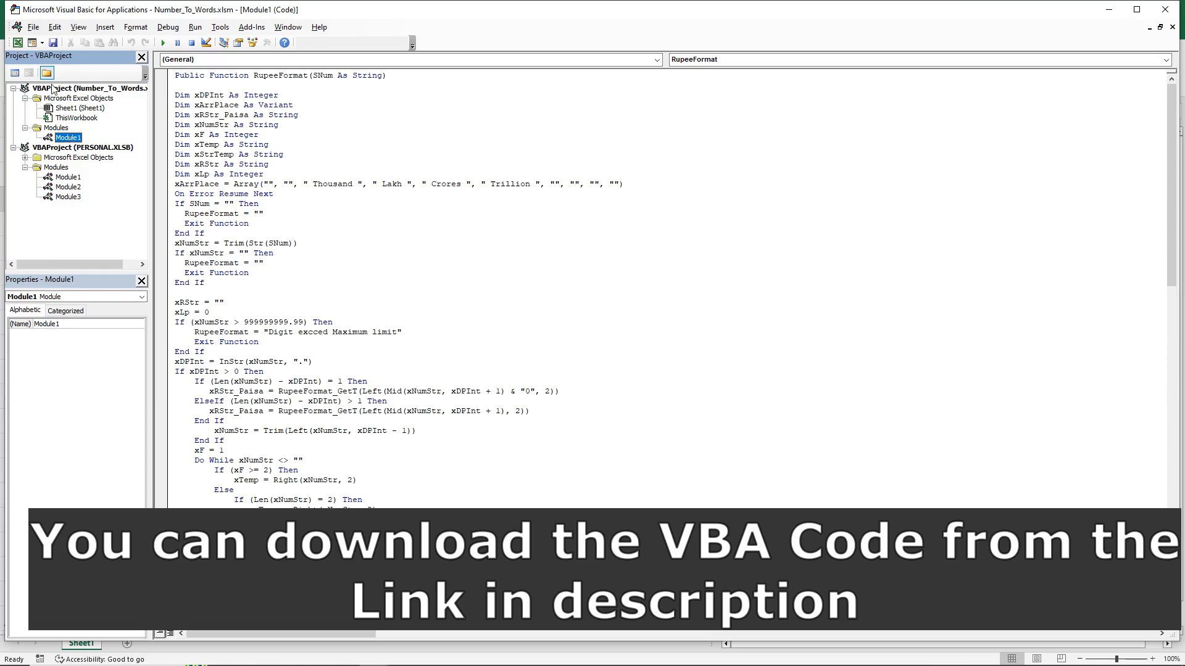
pyautogui.click(51, 89)
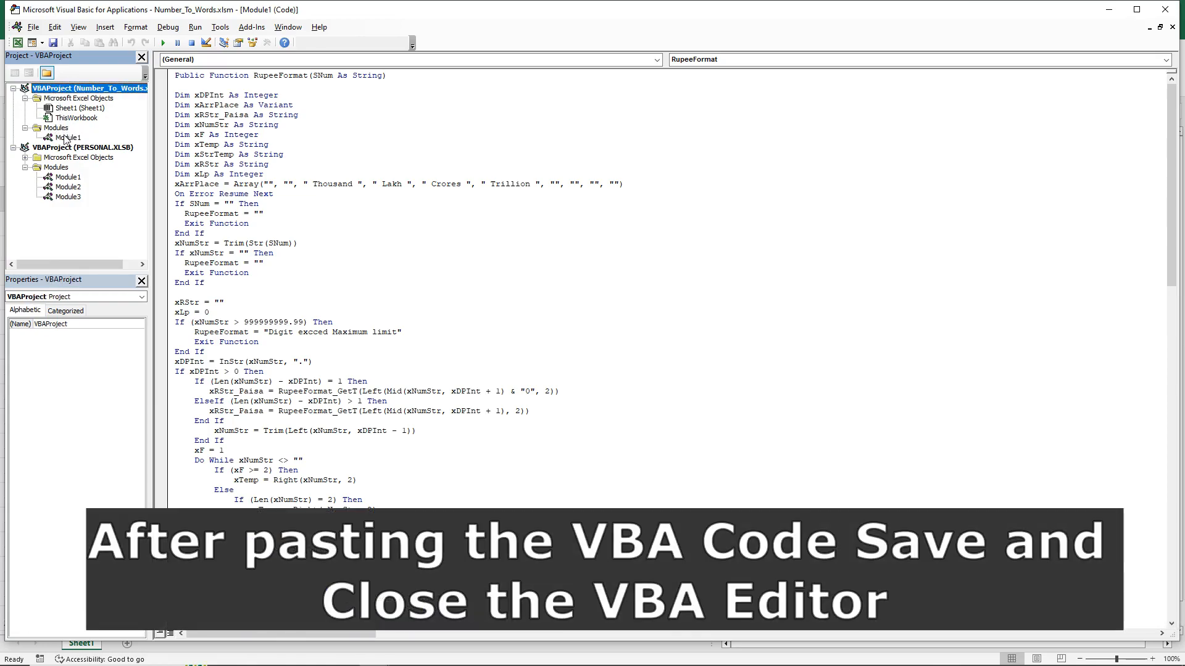
pyautogui.click(66, 138)
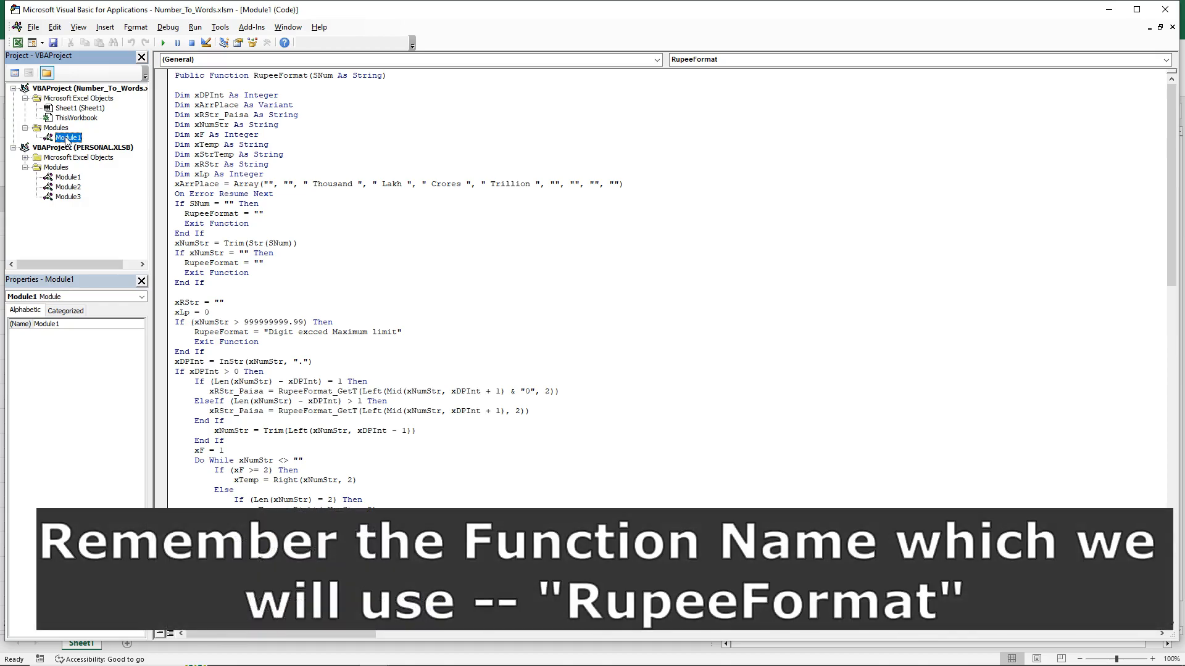
# Step: Close the VBA editor and enter 152 as the Total Amount in cell D3
pyautogui.click(1165, 9)
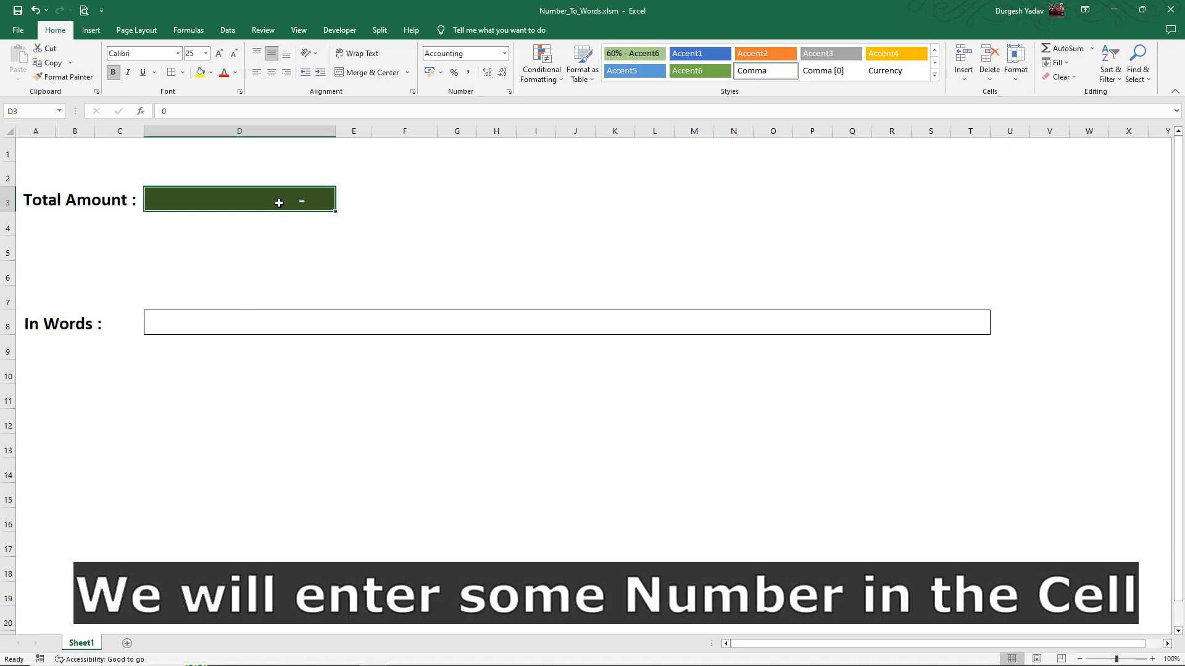
pyautogui.write('152')
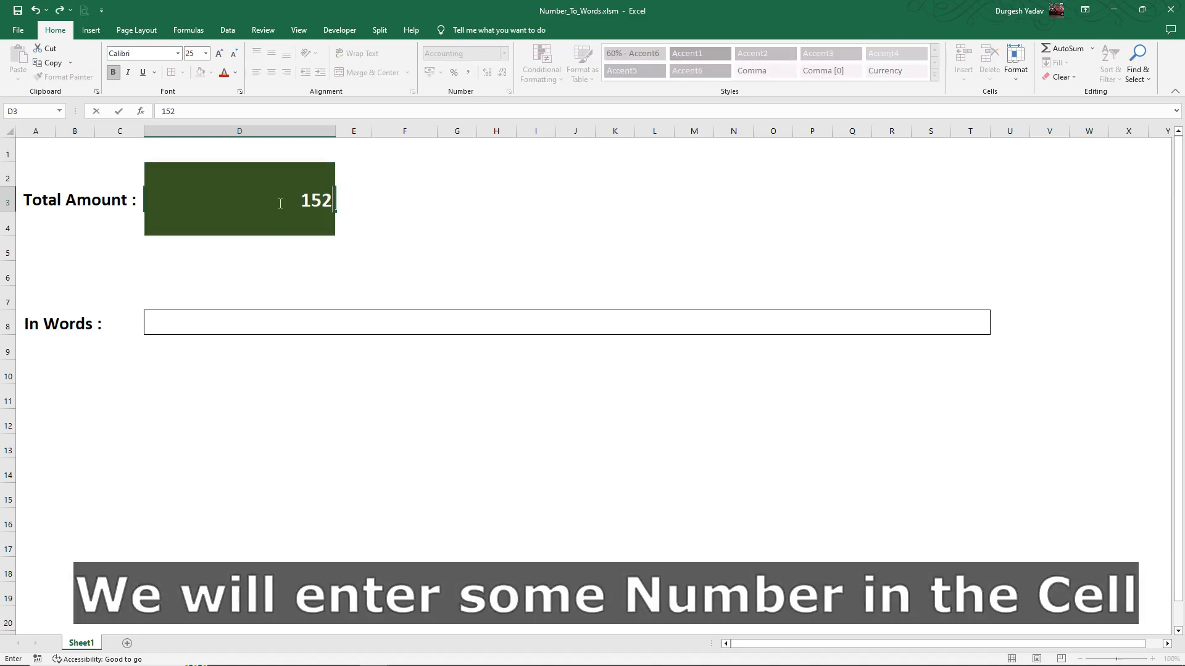
pyautogui.press('Return')
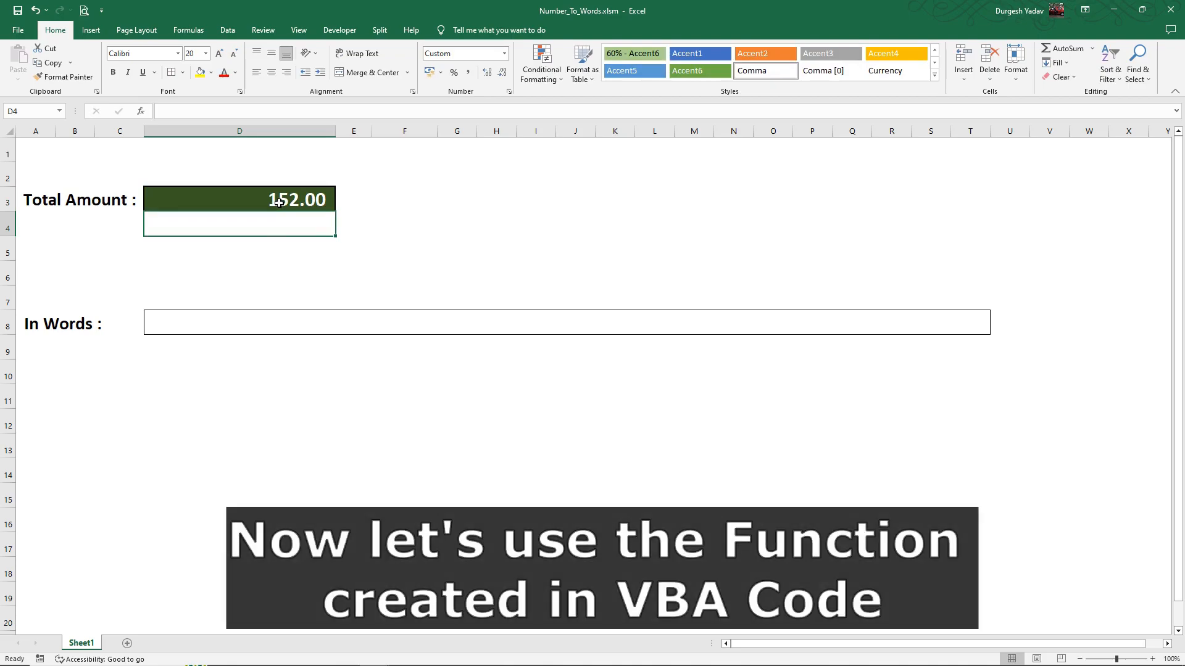
# Step: Enter the formula =RupeeFormat(D3) in the In Words cell D8 to convert the total amount to words
pyautogui.click(177, 323)
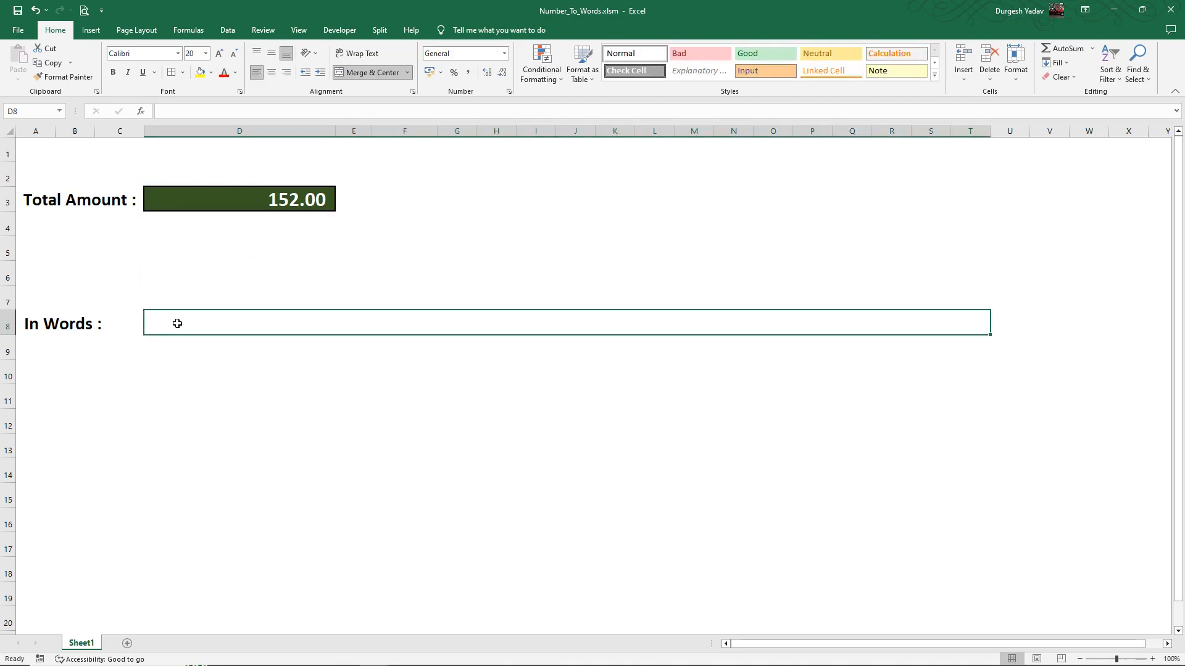
pyautogui.write('=')
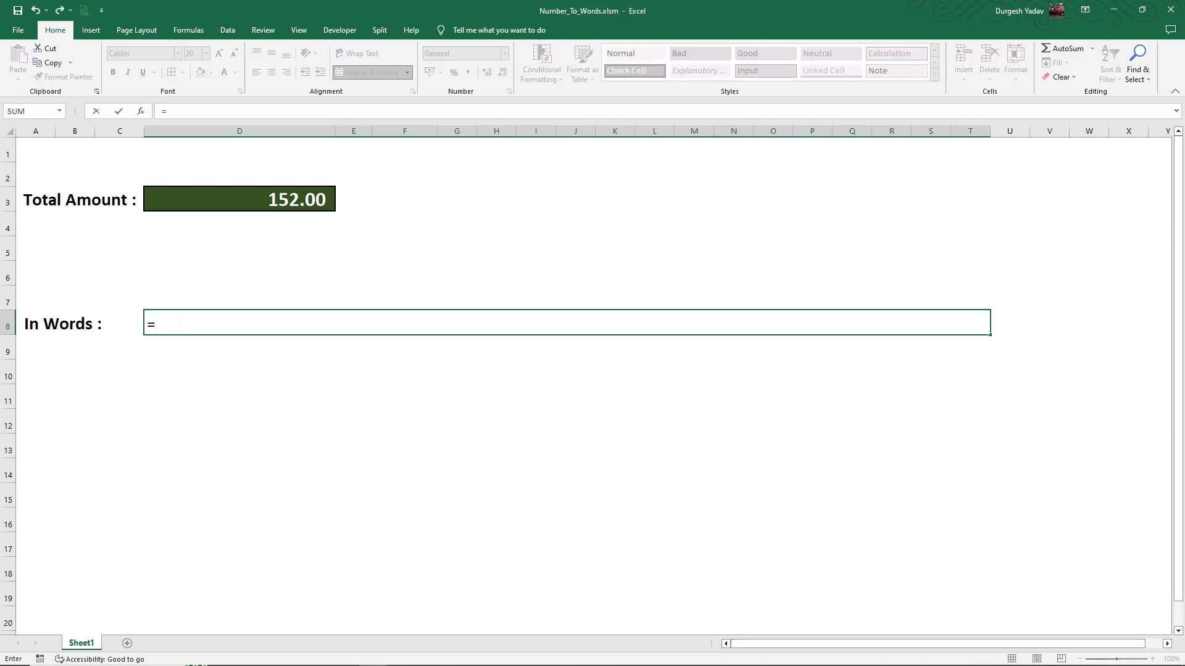
pyautogui.write('rup')
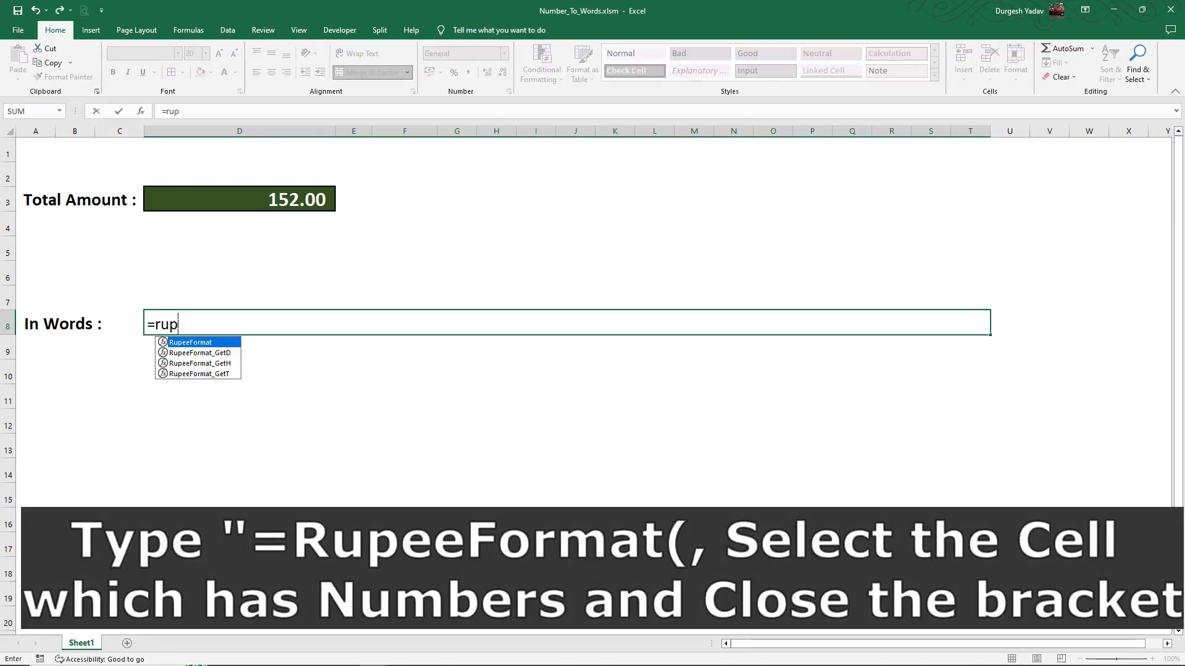
pyautogui.write('e')
pyautogui.press('Tab')
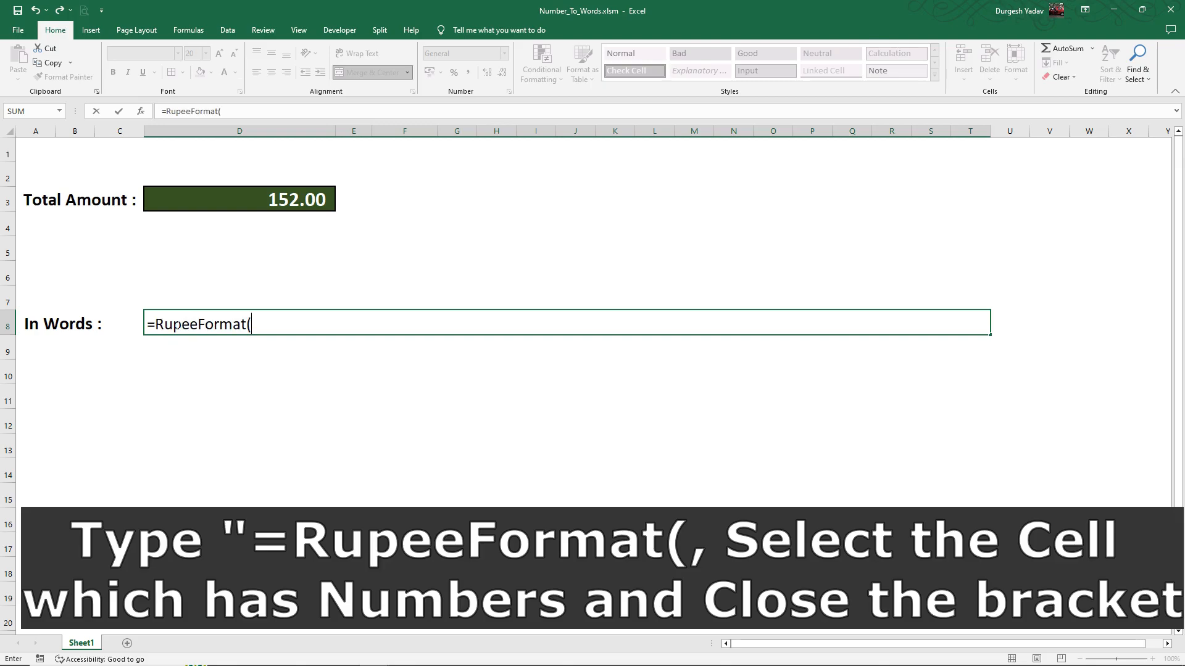
pyautogui.click(281, 198)
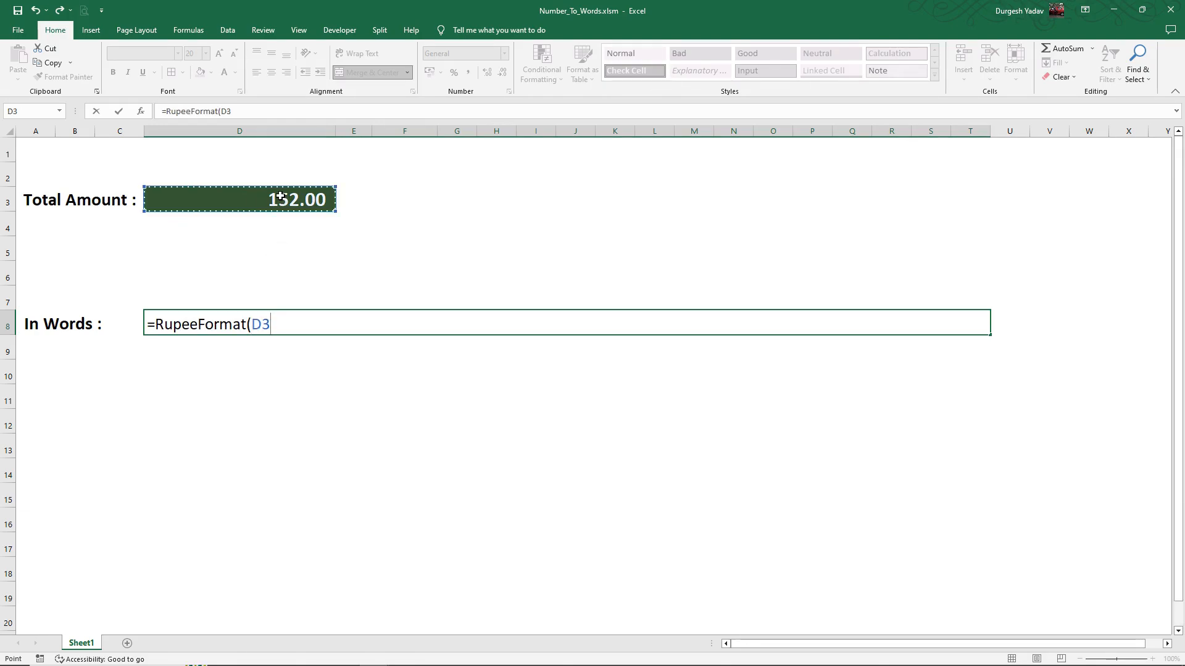
pyautogui.write(')')
pyautogui.press('Return')
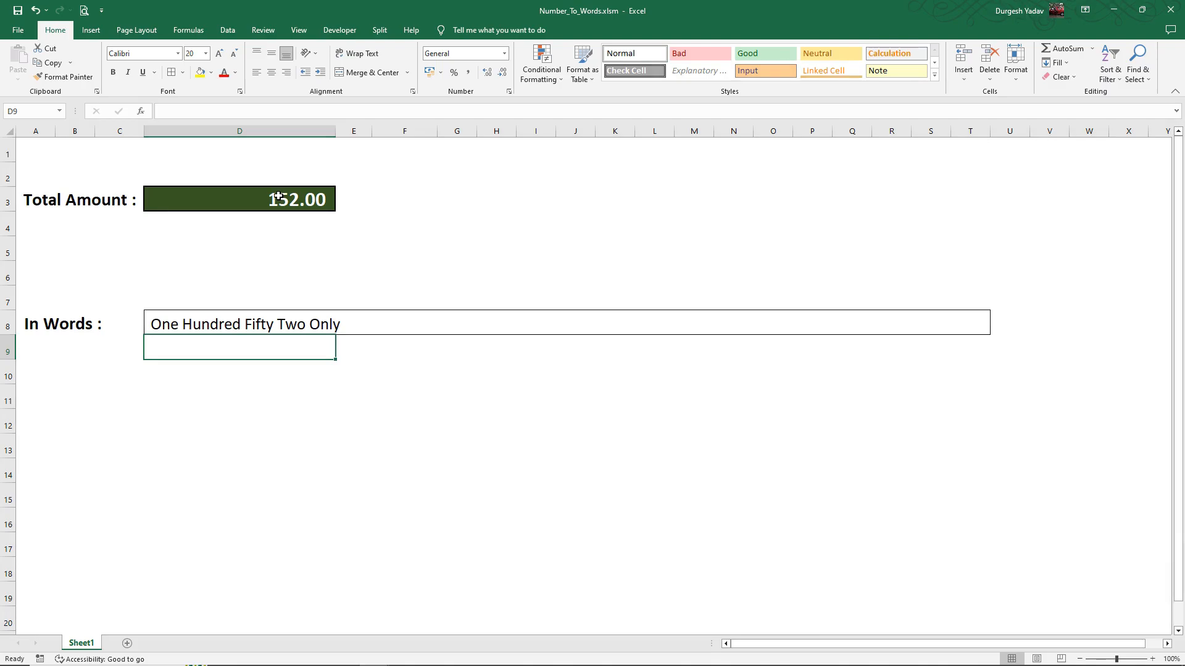
# Step: Set the Total Amount in D3 to 152.20 to test the conversion of a decimal amount
pyautogui.click(278, 197)
pyautogui.write('152')
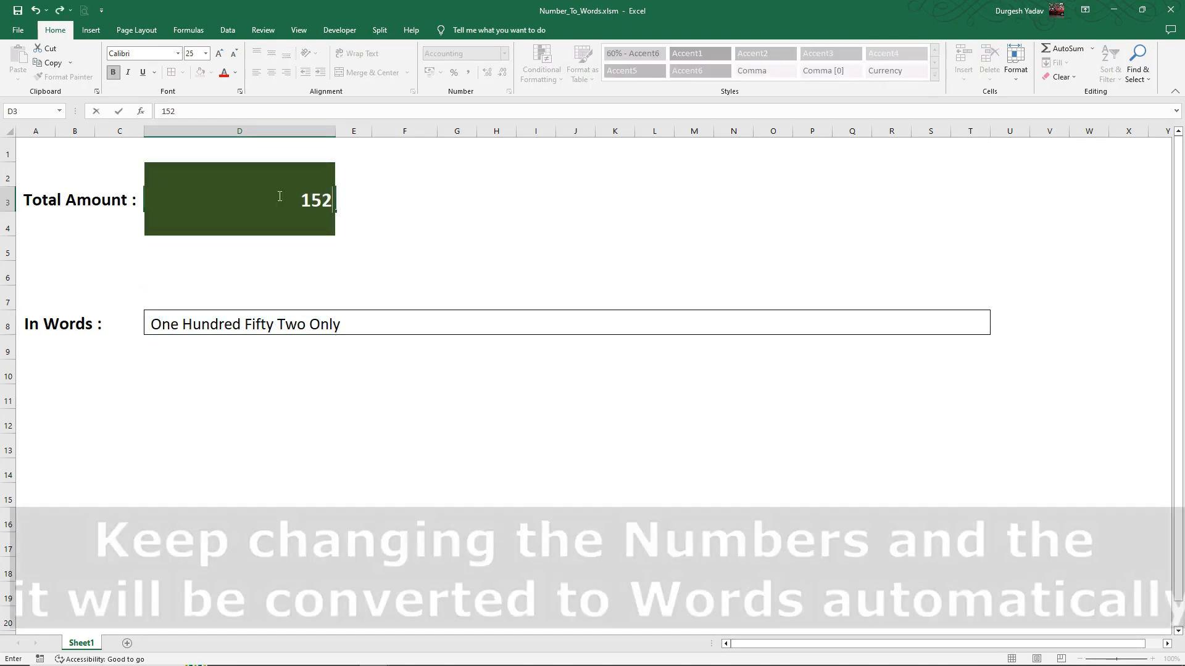
pyautogui.write('.20')
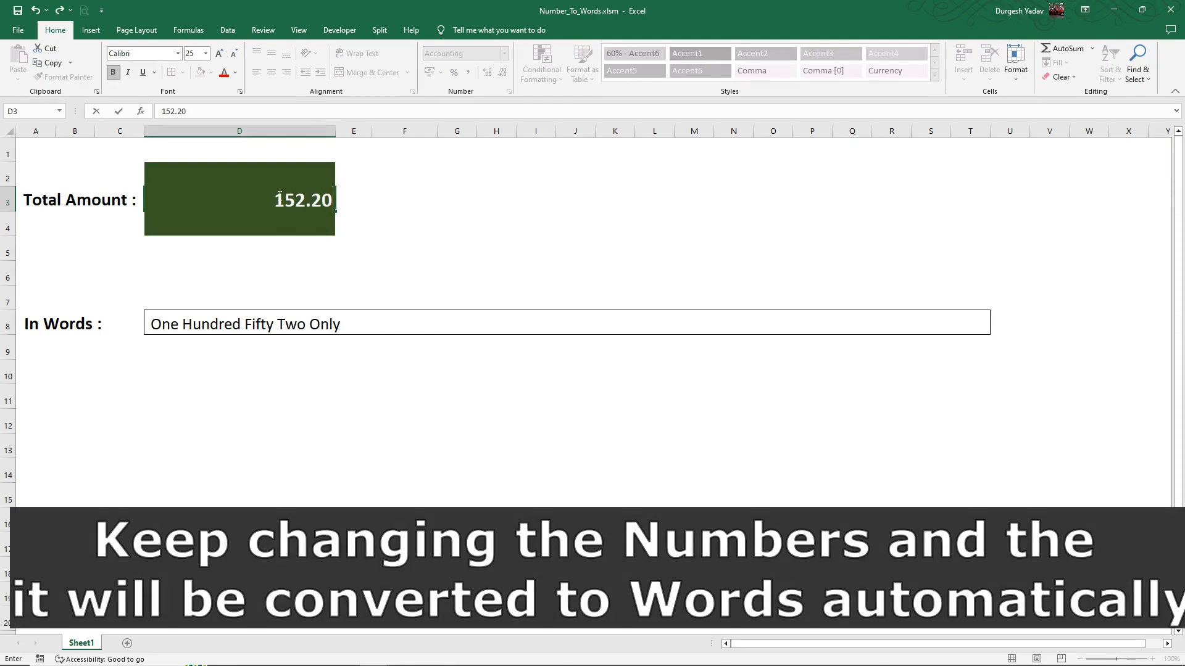
pyautogui.press('Return')
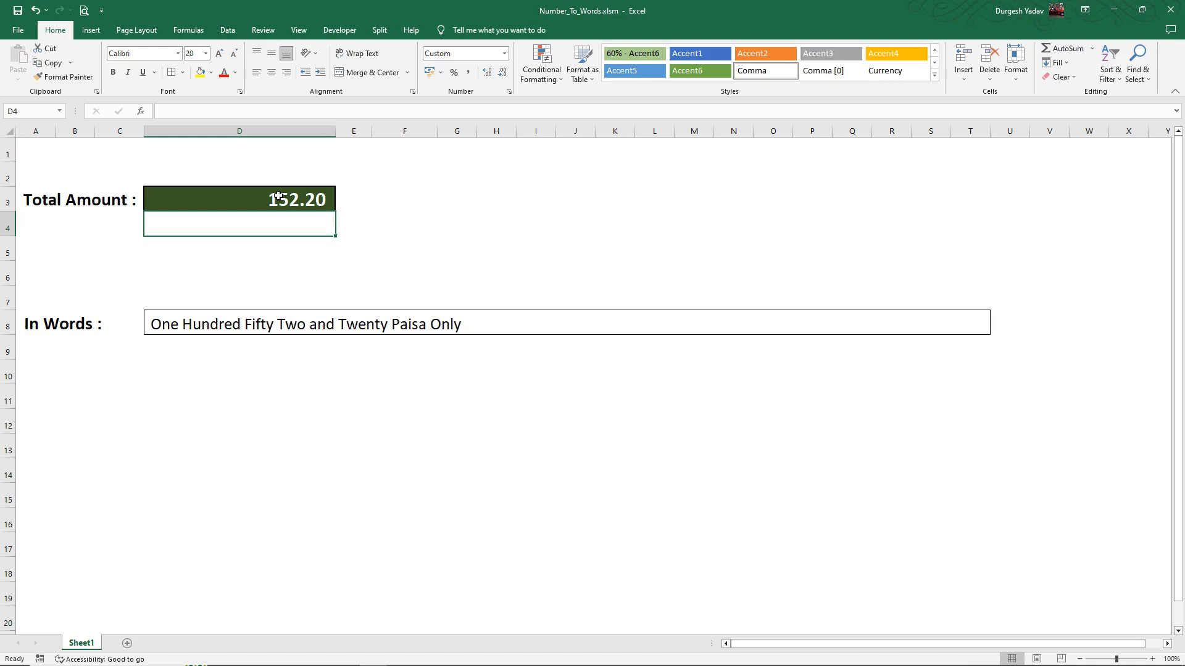
# Step: Replace the Total Amount in D3 with 1588 to test the conversion of a four-digit number
pyautogui.click(278, 196)
pyautogui.write('1588')
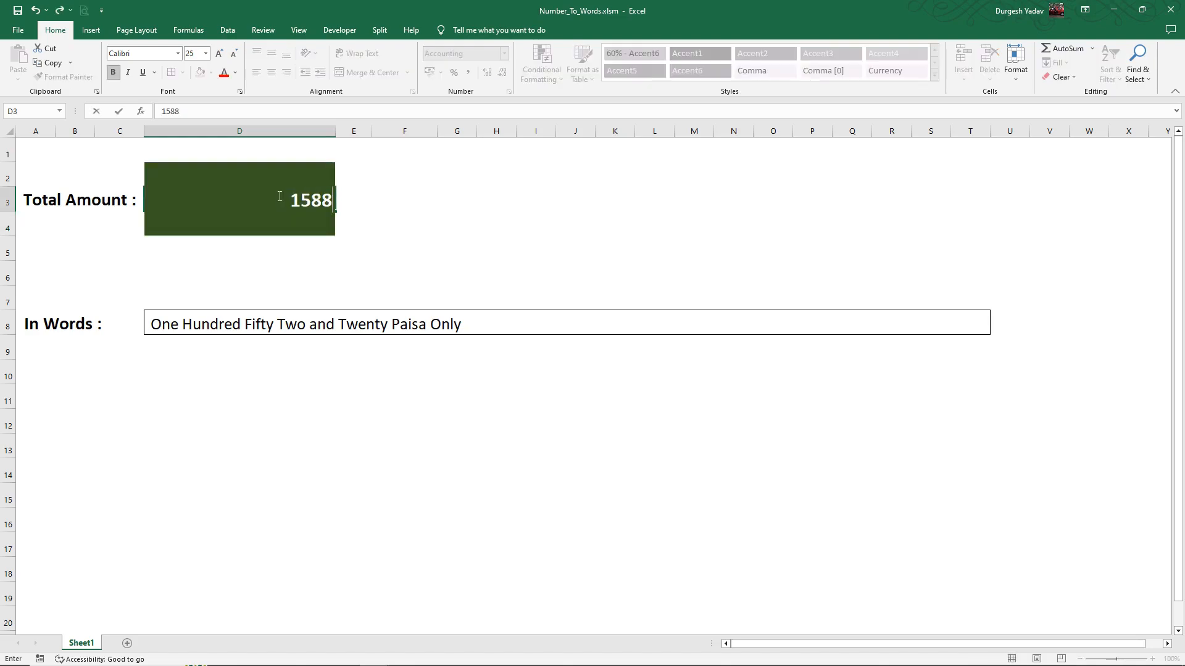
pyautogui.press('Return')
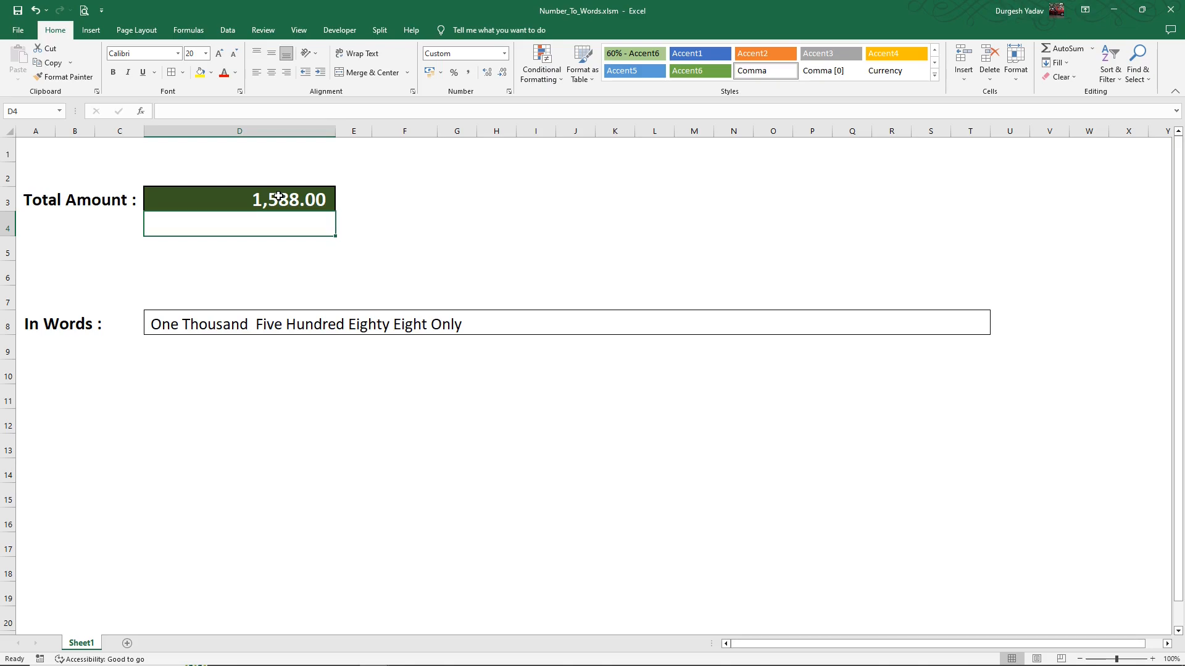
# Step: Set the Total Amount in D3 to 159365, leaving cell D4 empty
pyautogui.write('15963')
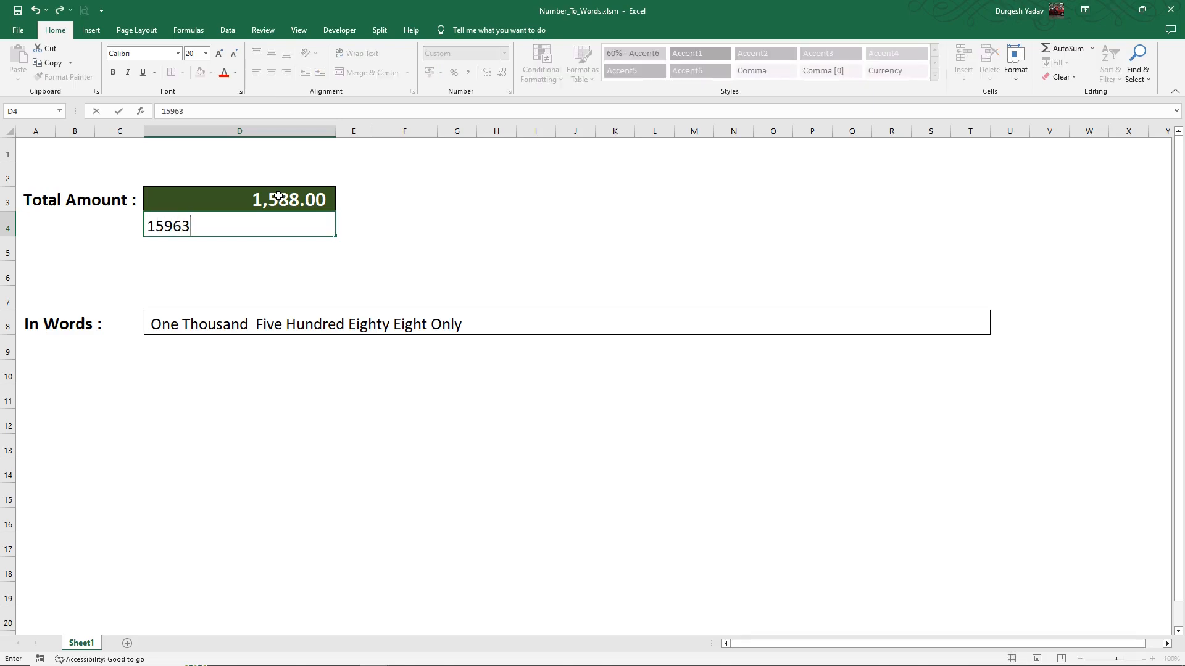
pyautogui.click(278, 196)
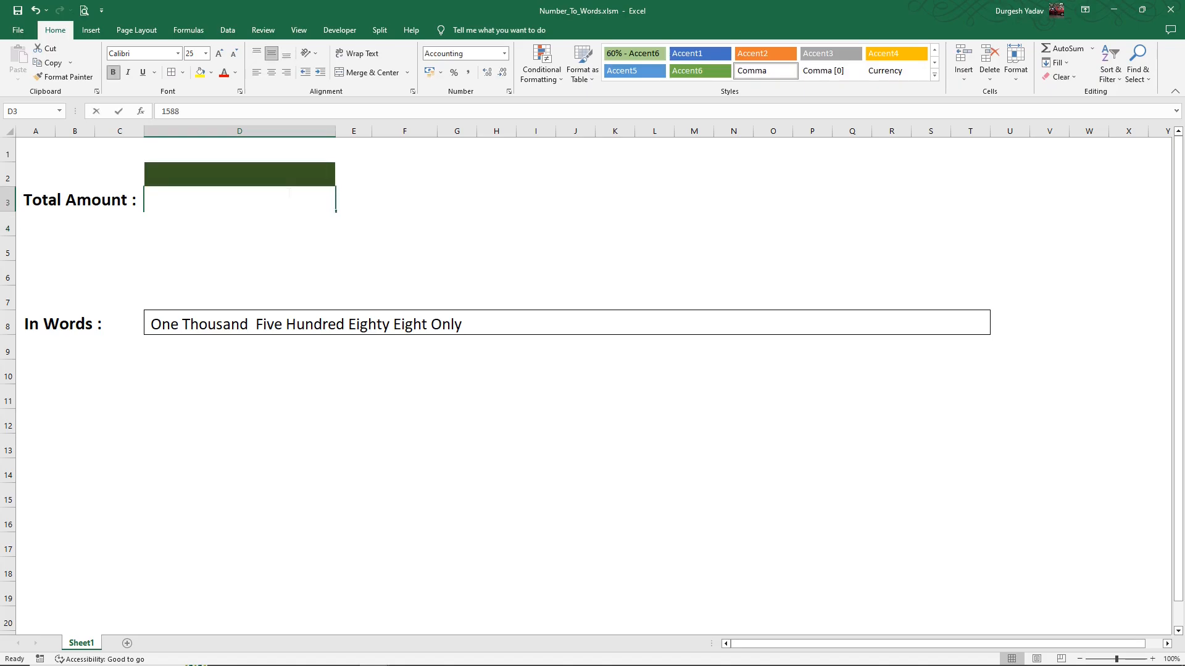
pyautogui.write('159365')
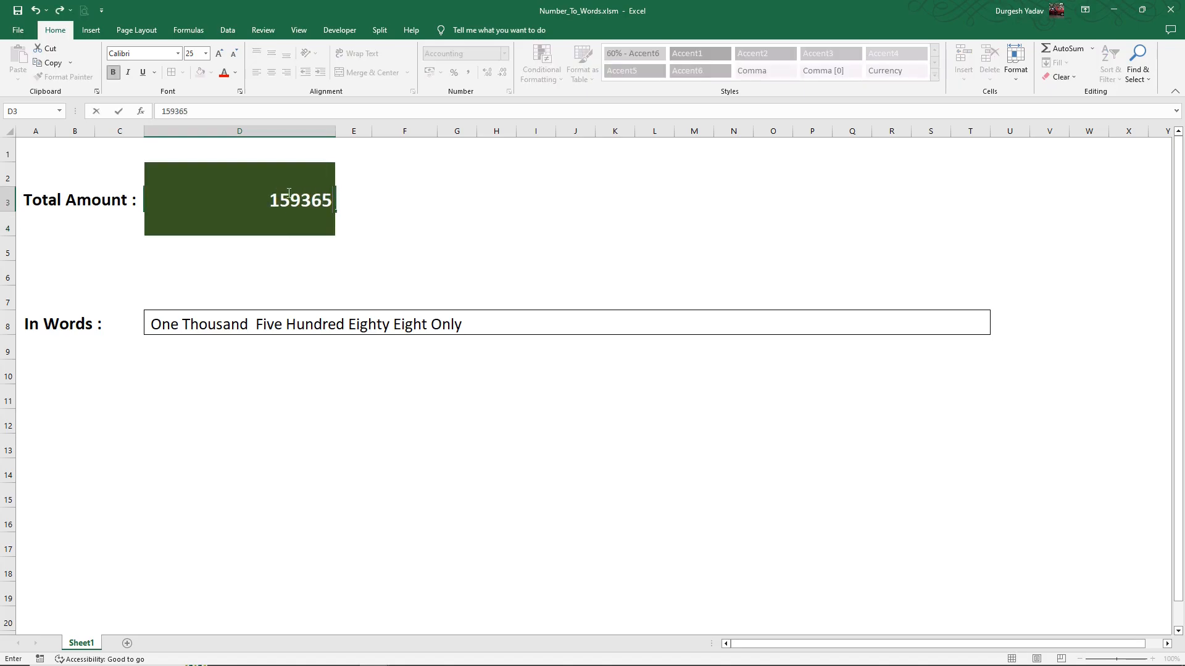
pyautogui.press('Return')
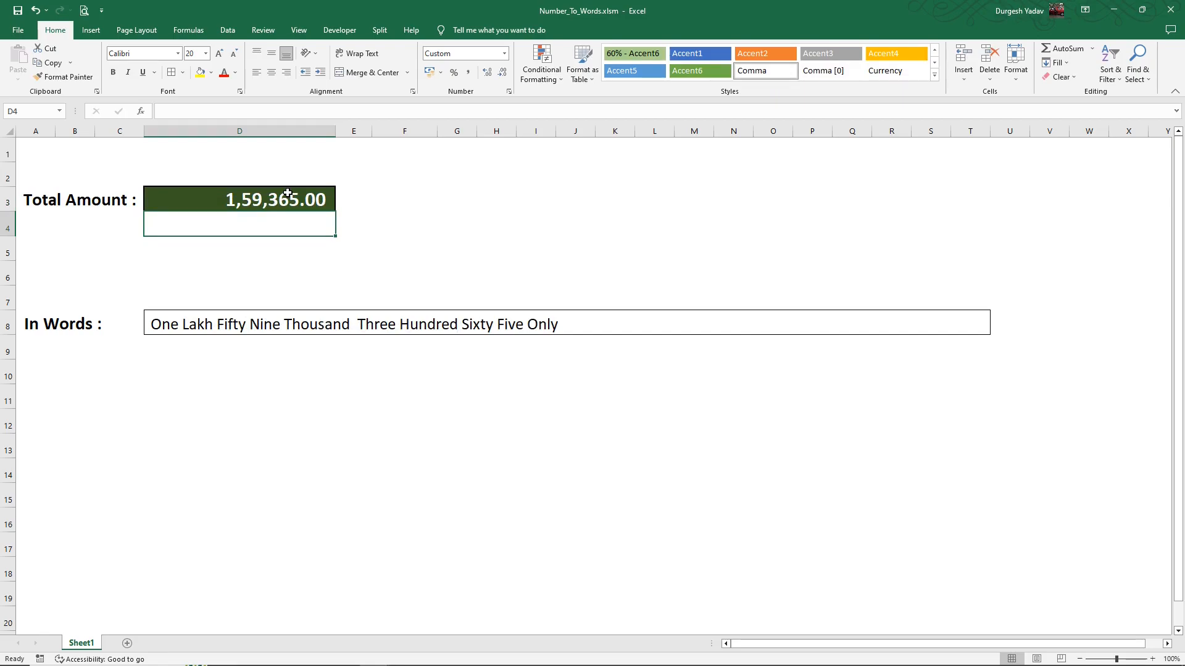
# Step: Append .33 to the Total Amount in D3 so that it reads 159365.33
pyautogui.click(287, 193)
pyautogui.press('F2')
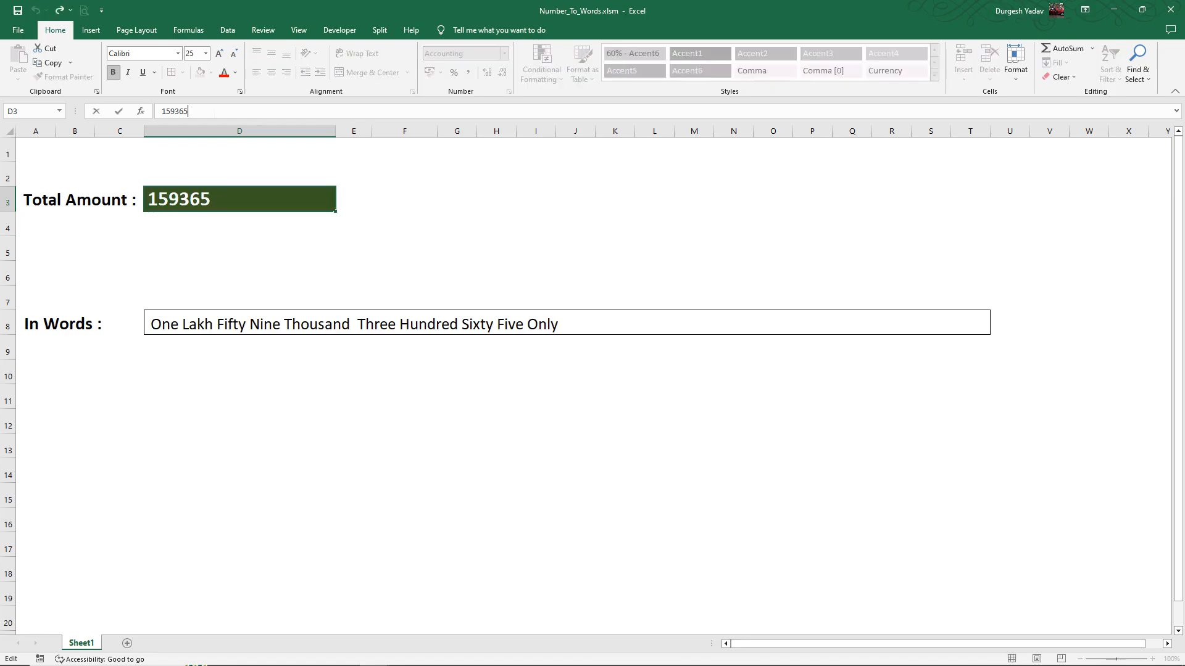
pyautogui.write('.33')
pyautogui.press('Return')
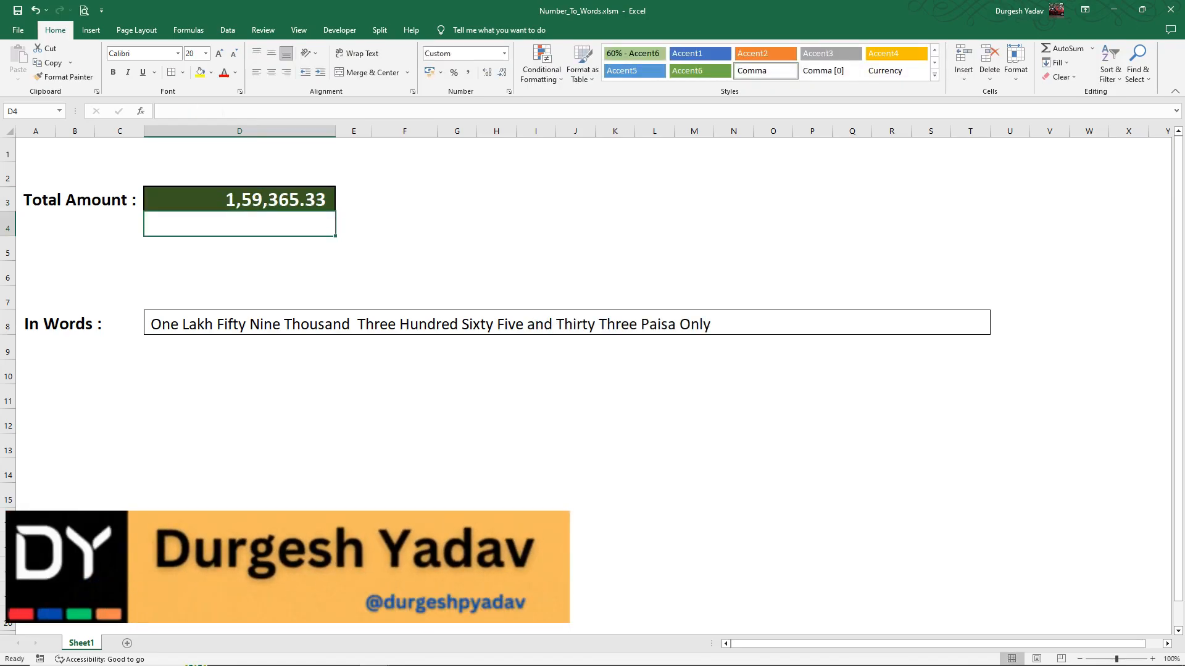
# Step: Insert a 2 after the fourth digit of the Total Amount in D3, making it 1593265.33
pyautogui.click(227, 198)
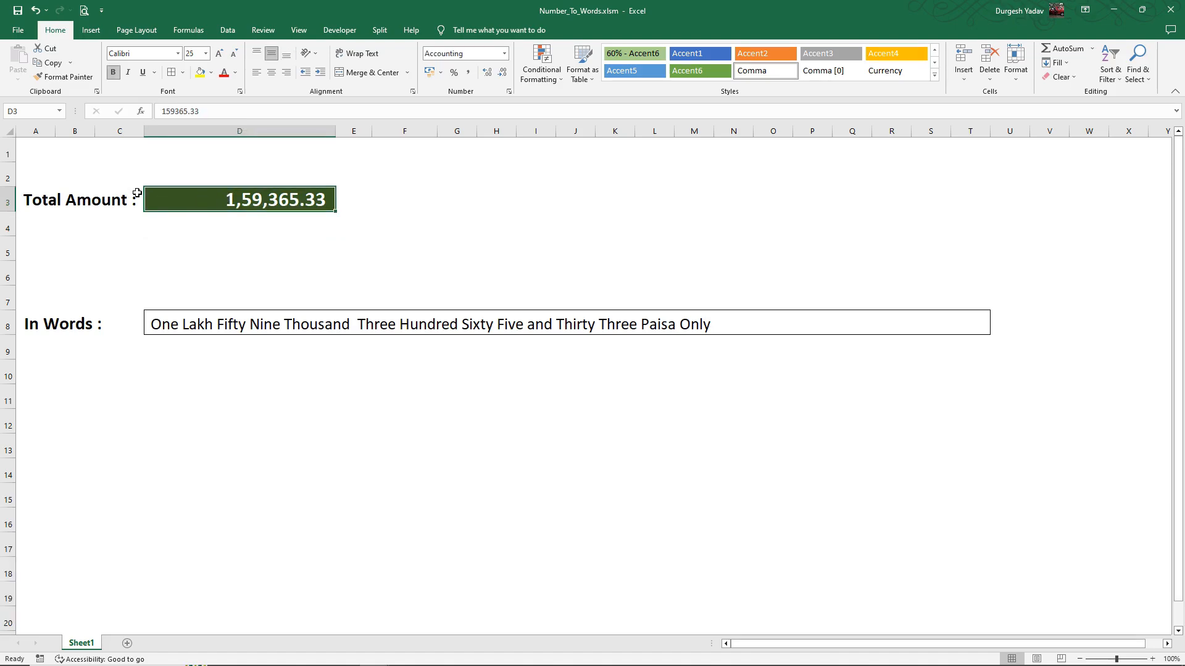
pyautogui.press('F2')
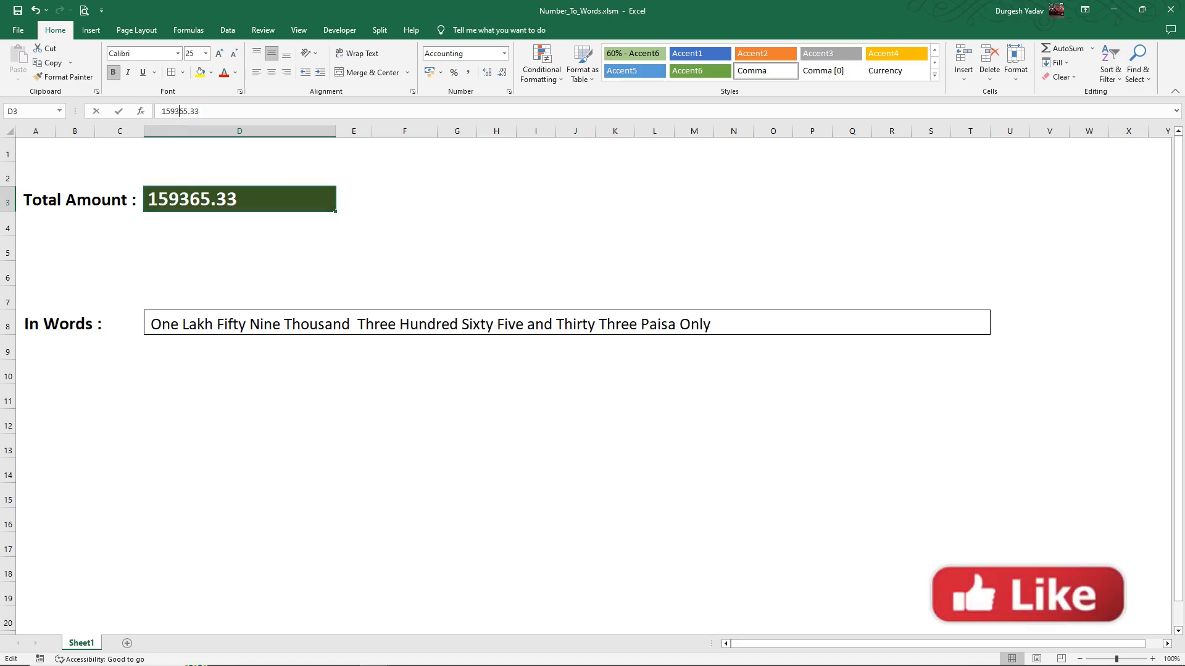
pyautogui.write('2')
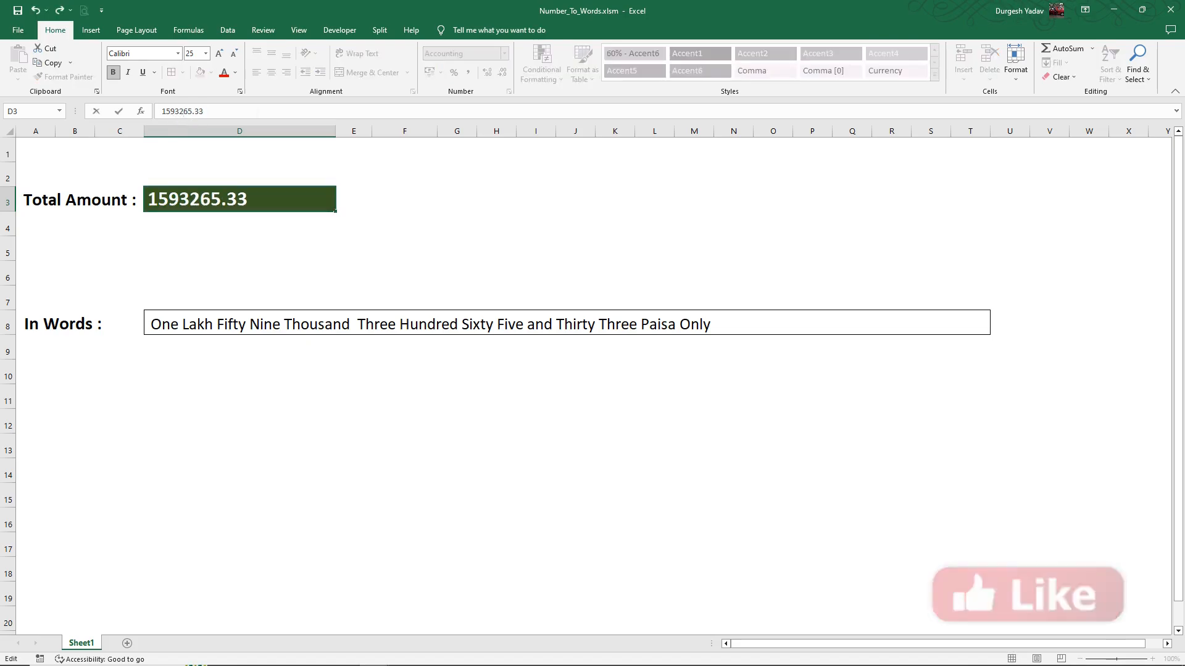
pyautogui.press('Return')
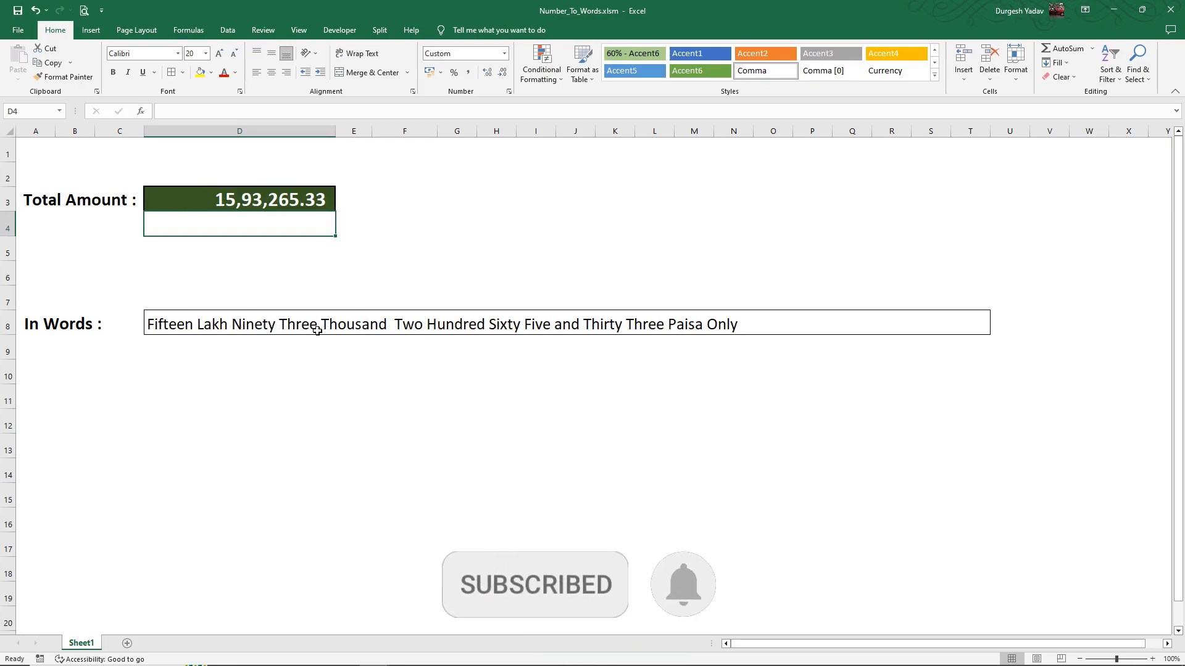
# Step: Insert a 4 after the fourth digit of the Total Amount in D3, making it 15934265.33
pyautogui.click(270, 203)
pyautogui.click(179, 112)
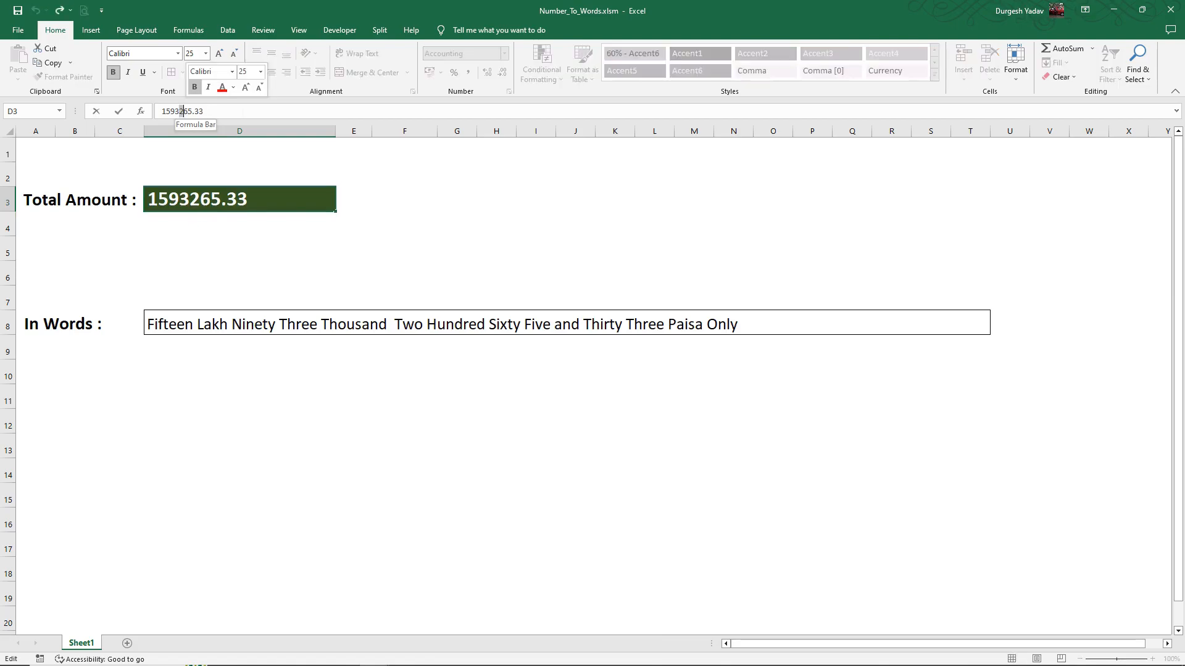
pyautogui.write('4')
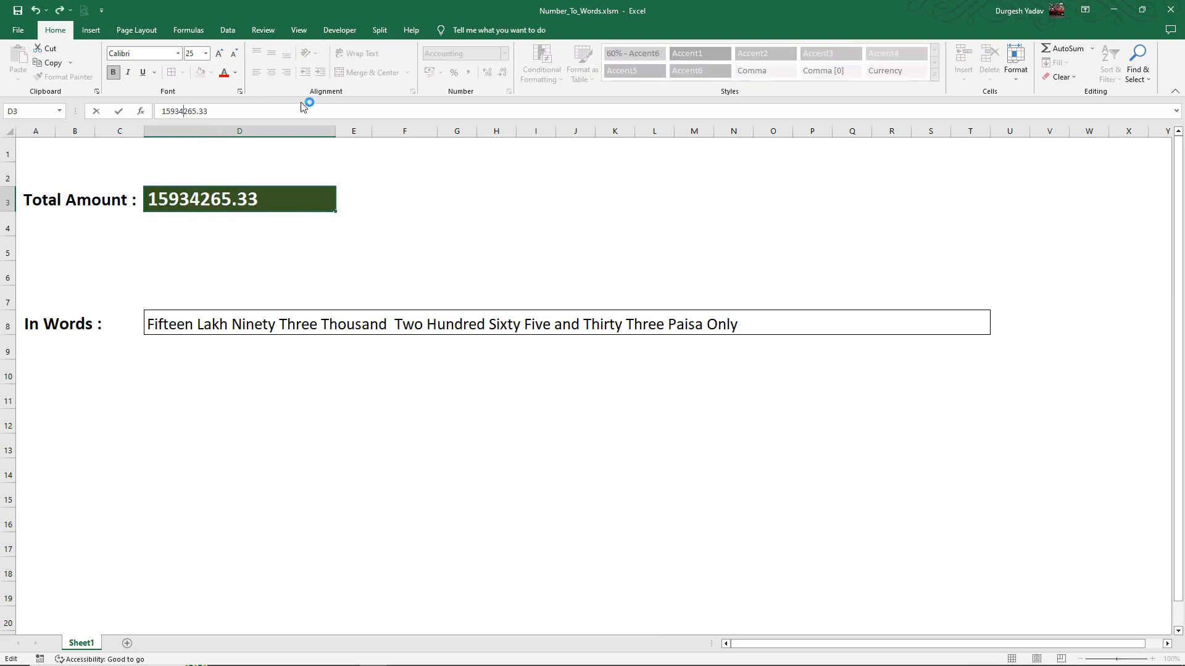
pyautogui.press('Return')
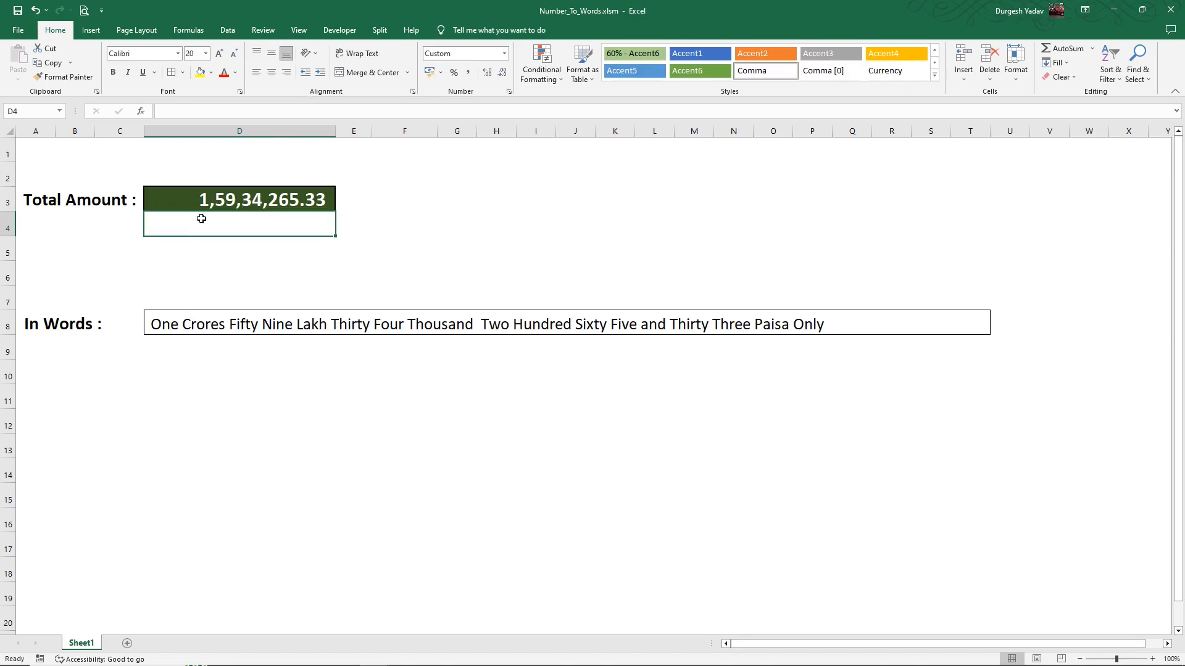
# Step: Insert a 1 after the third digit of the Total Amount in D3, making it 159134265.33
pyautogui.click(224, 198)
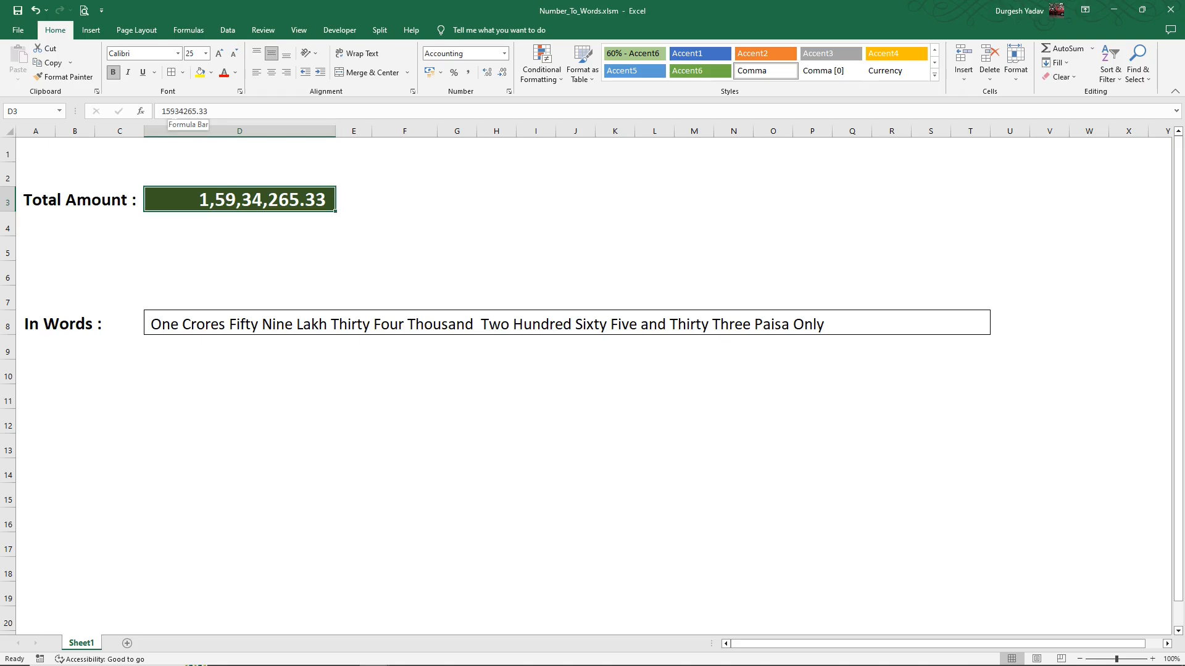
pyautogui.click(193, 111)
pyautogui.write('1')
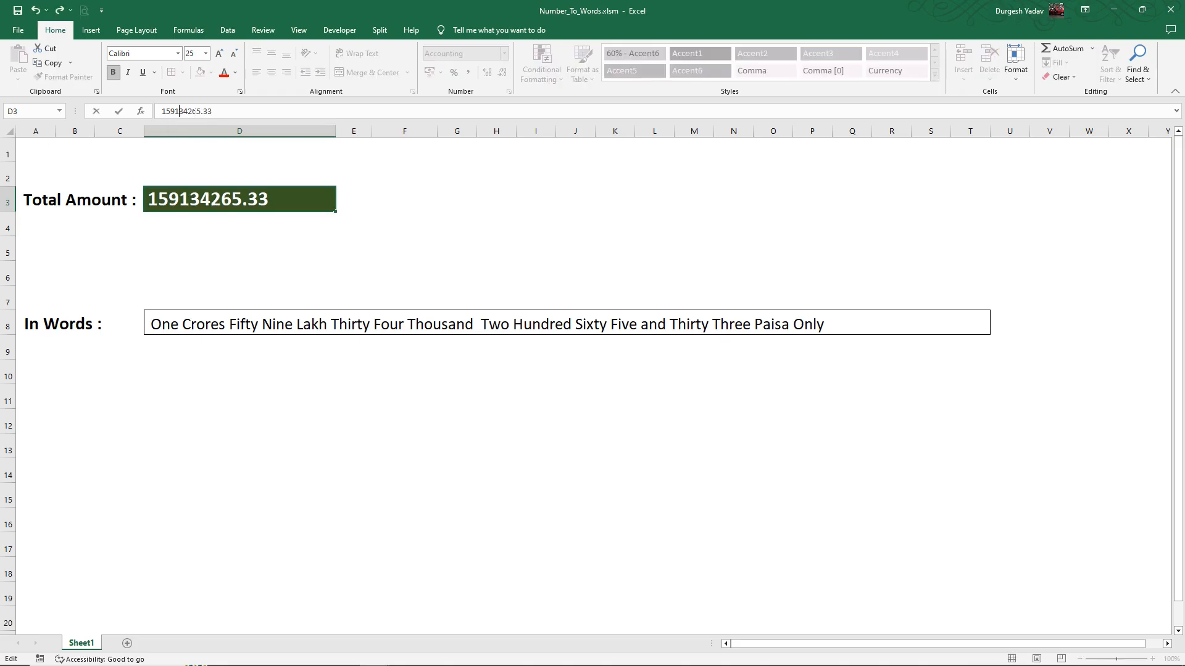
pyautogui.press('Return')
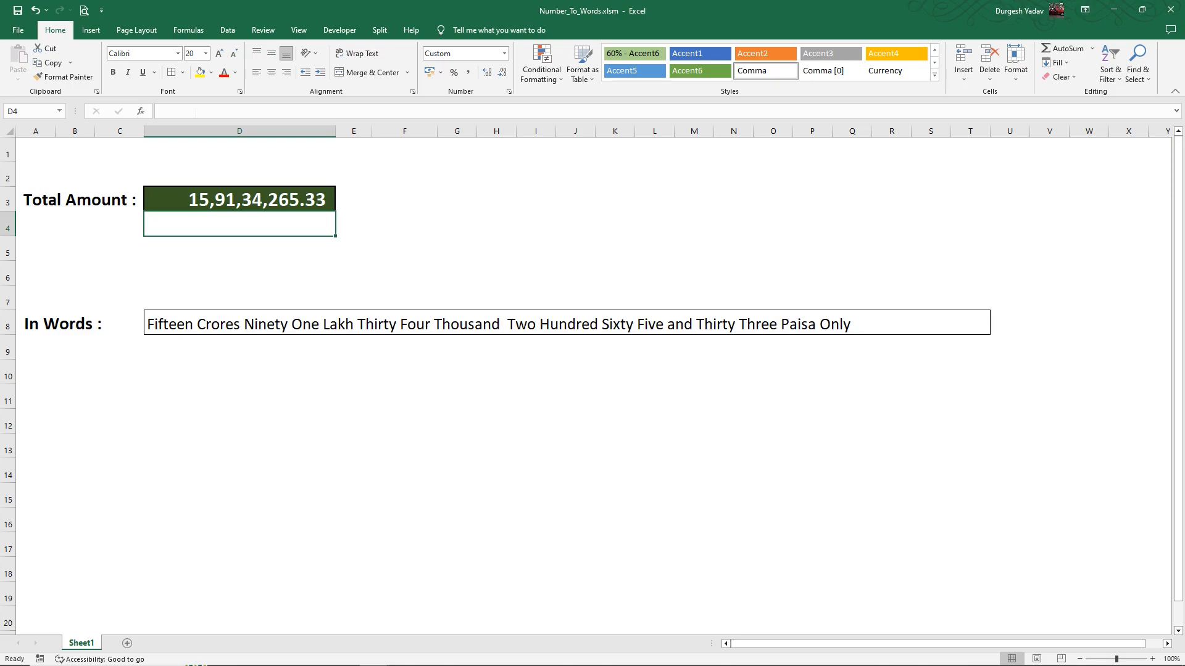
# Step: Enter the formula =RupeeFormat(D3) in cell D11 to convert the Total Amount to words there
pyautogui.click(170, 396)
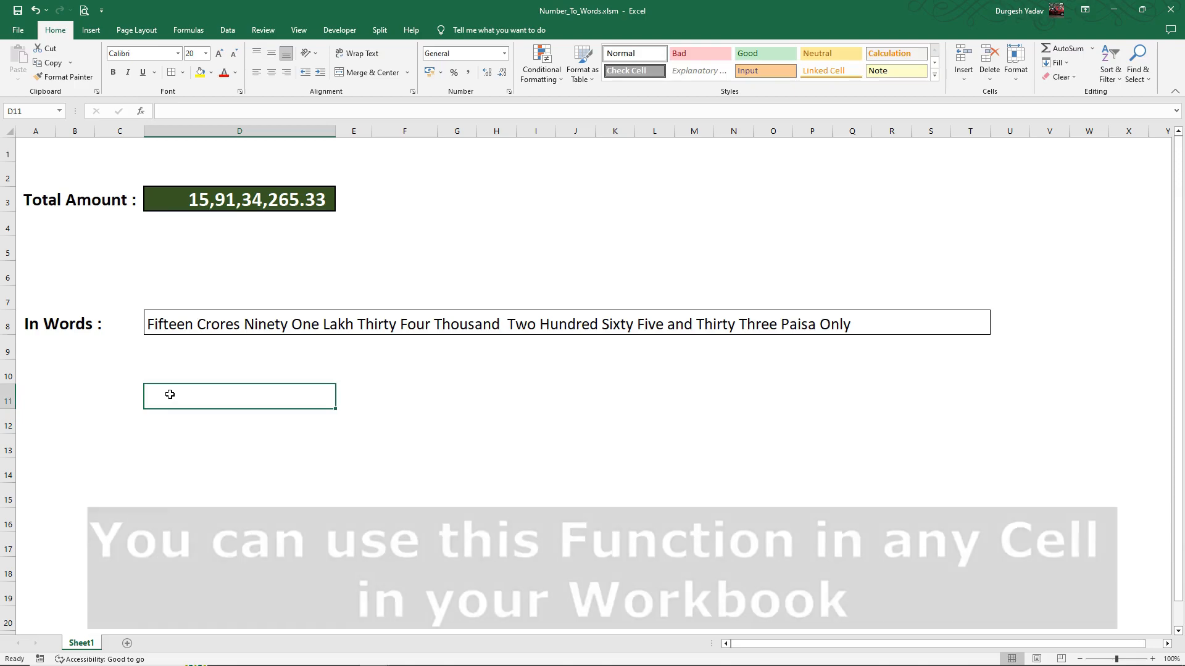
pyautogui.write('=ru')
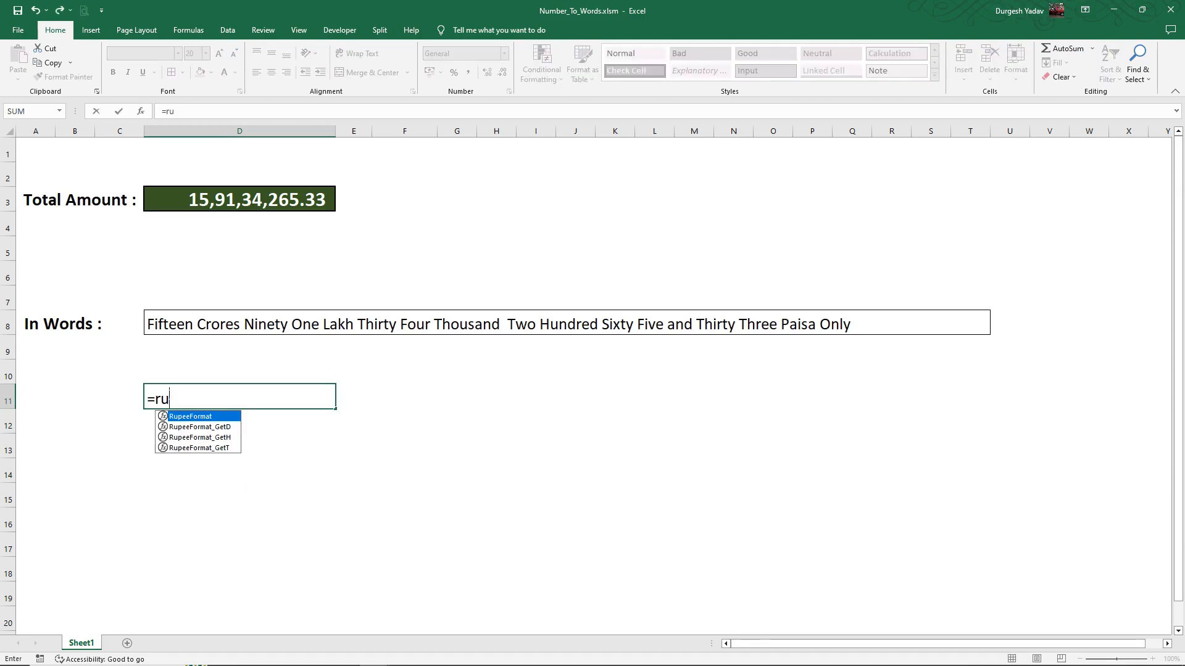
pyautogui.press('Tab')
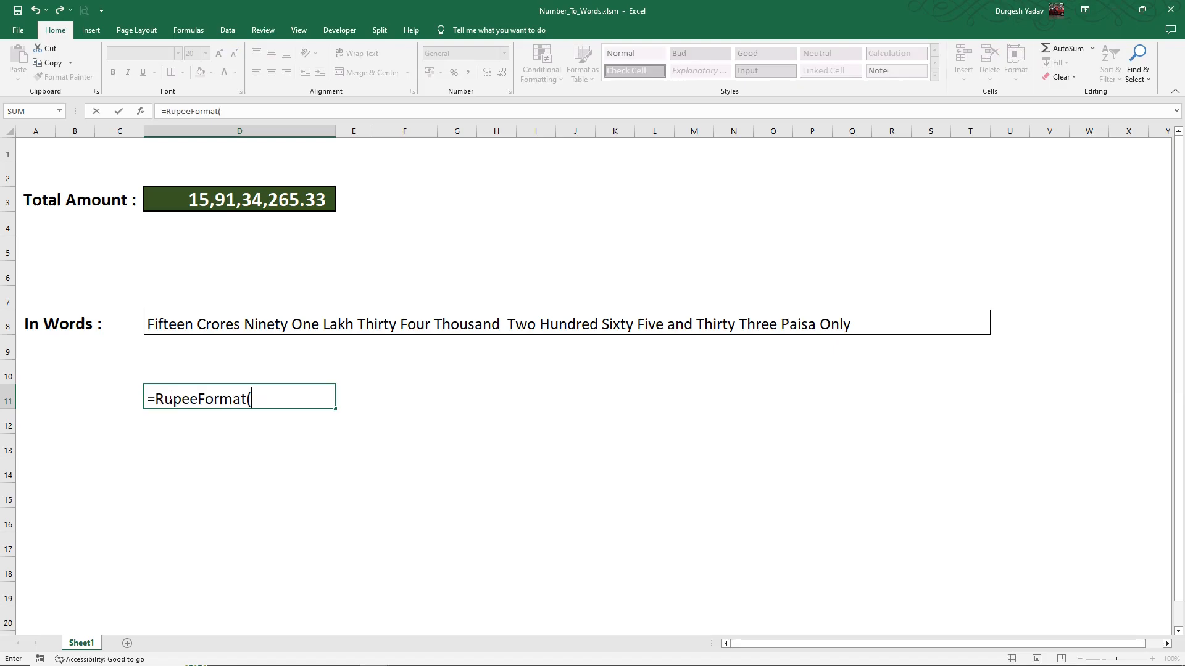
pyautogui.click(210, 200)
pyautogui.write(')')
pyautogui.press('Return')
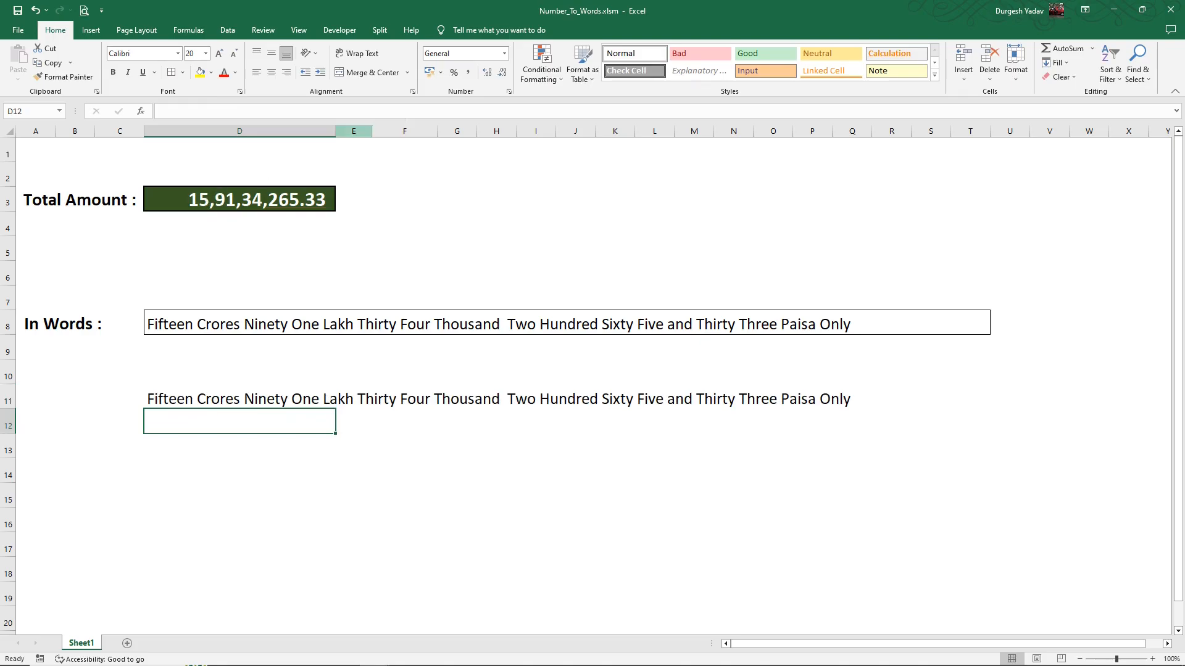
# Step: Enter =RupeeFormat(D3) in cell G6 to try the function above the In Words row
pyautogui.click(461, 274)
pyautogui.write('=ru')
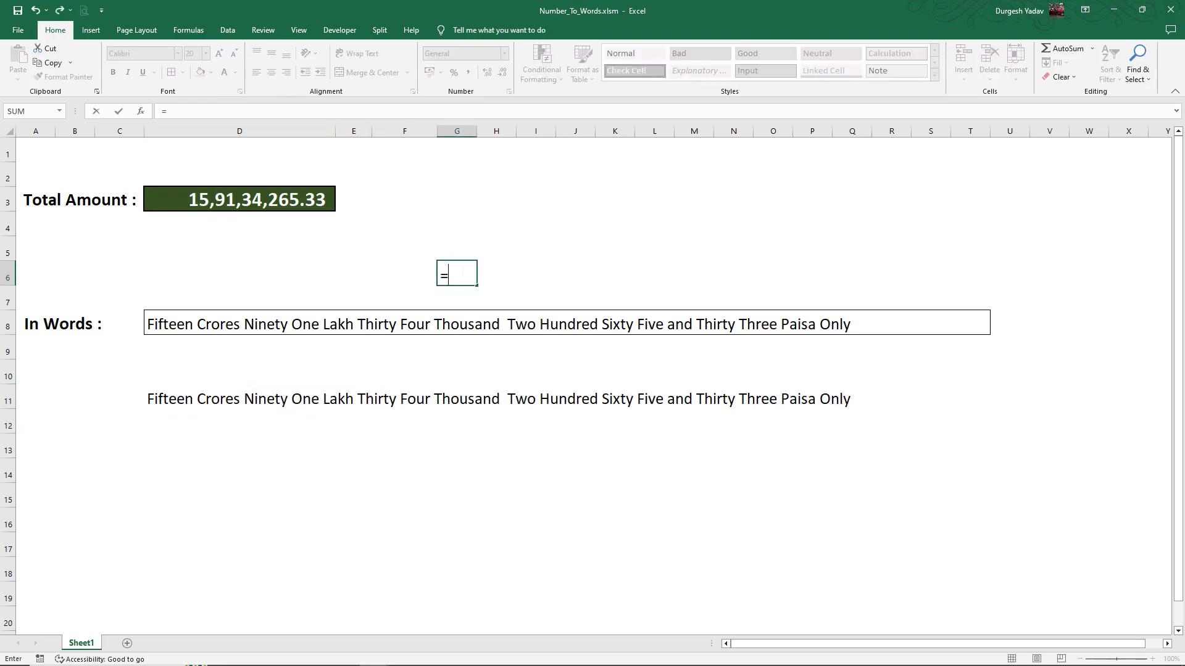
pyautogui.press('Tab')
pyautogui.click(258, 200)
pyautogui.write(')')
pyautogui.press('Return')
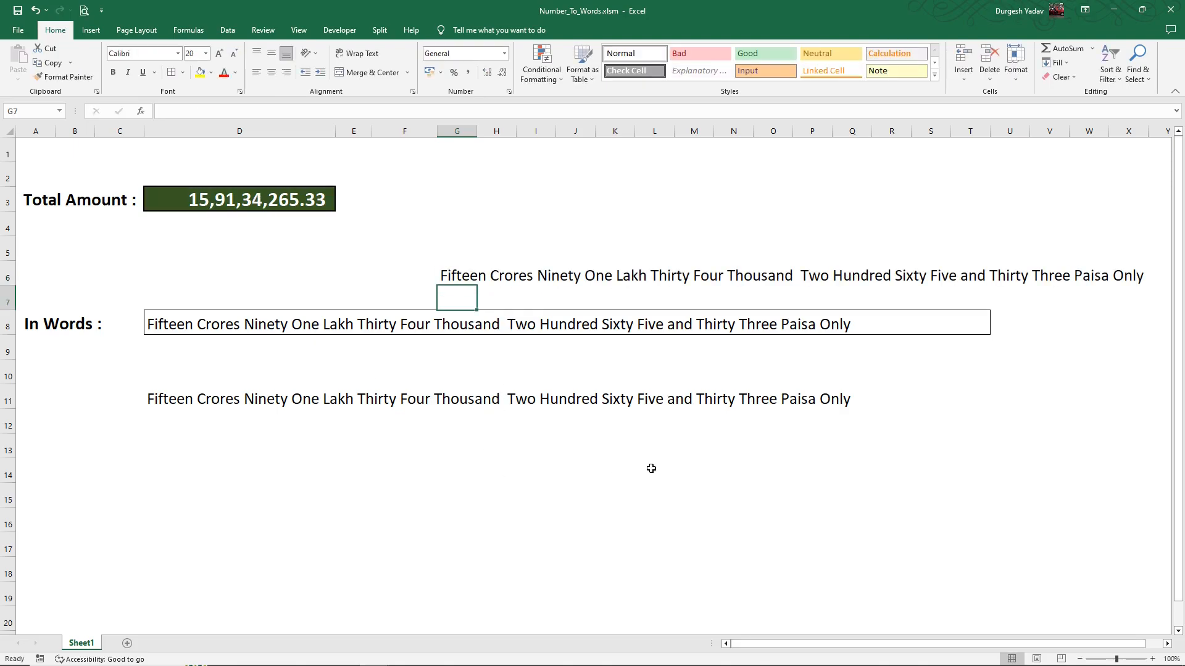
# Step: Enter =RupeeFormat(D3) in cell N13 to try the function in another part of the sheet
pyautogui.click(718, 455)
pyautogui.write('=')
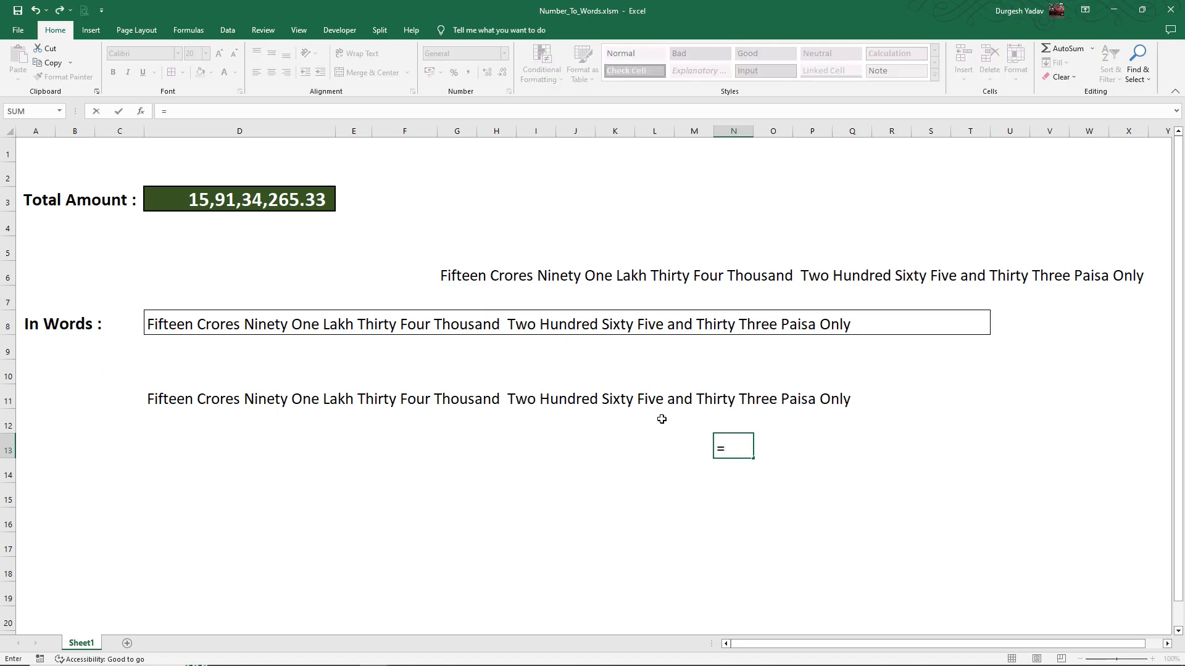
pyautogui.write('r')
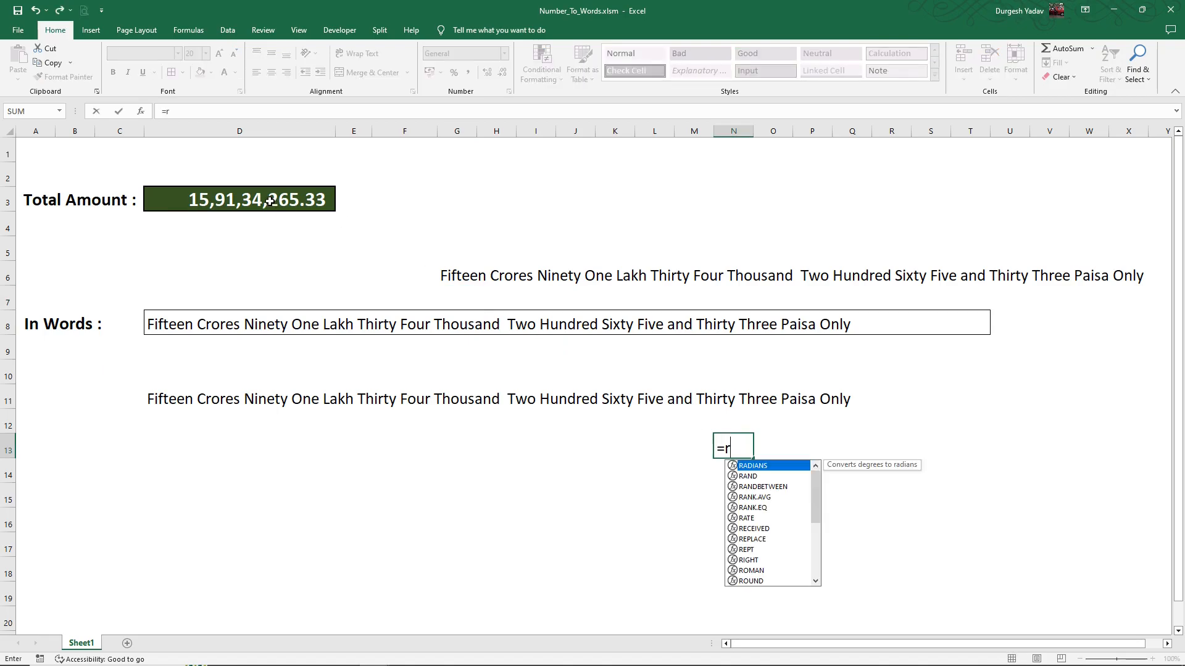
pyautogui.write('up')
pyautogui.press('Tab')
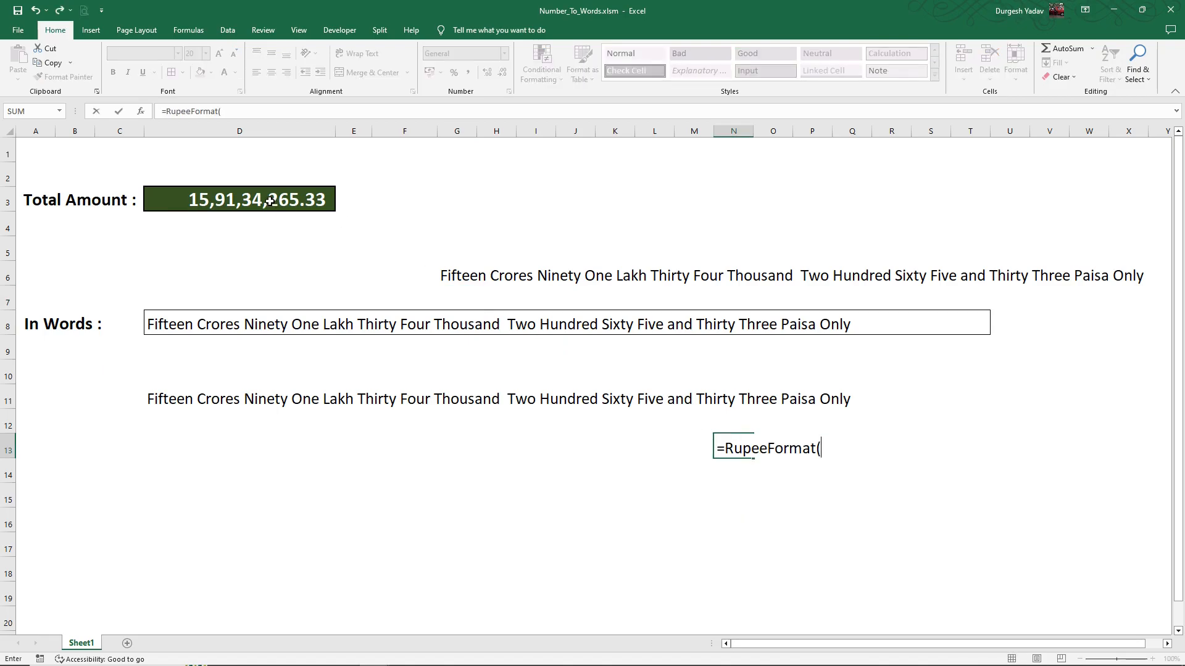
pyautogui.click(195, 205)
pyautogui.write(')')
pyautogui.press('Return')
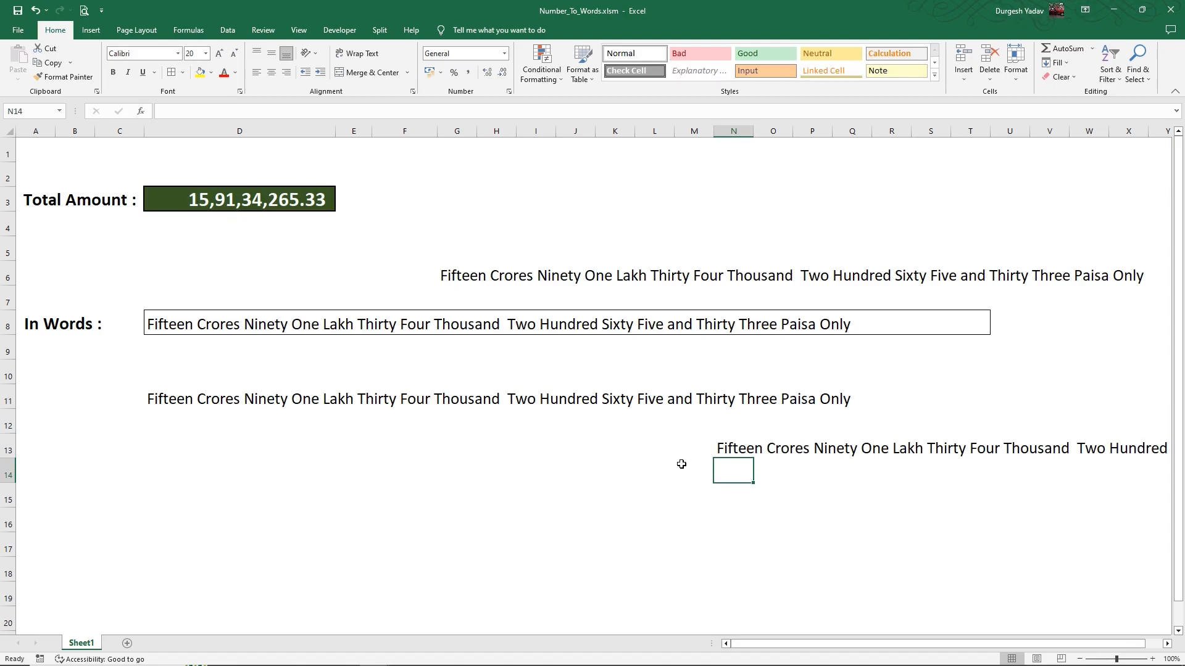
# Step: Clear the test RupeeFormat formulas from cells N13, D11 and G6, leaving D11 selected
pyautogui.click(741, 443)
pyautogui.press('Delete')
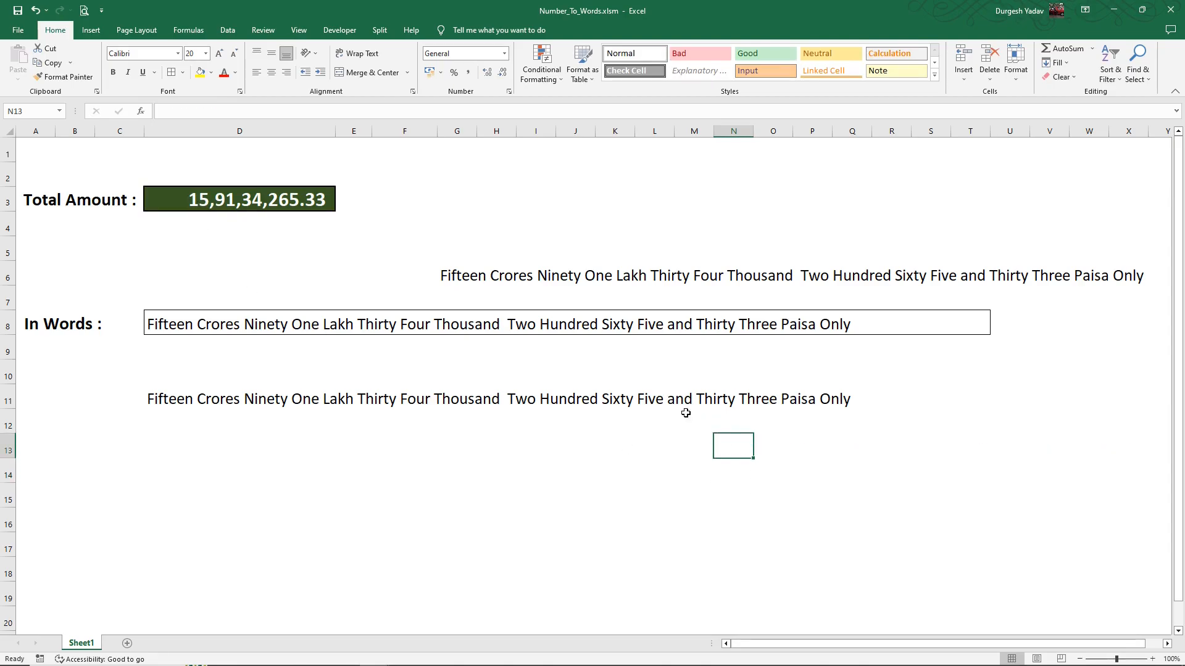
pyautogui.click(187, 392)
pyautogui.press('Delete')
pyautogui.click(447, 277)
pyautogui.press('Delete')
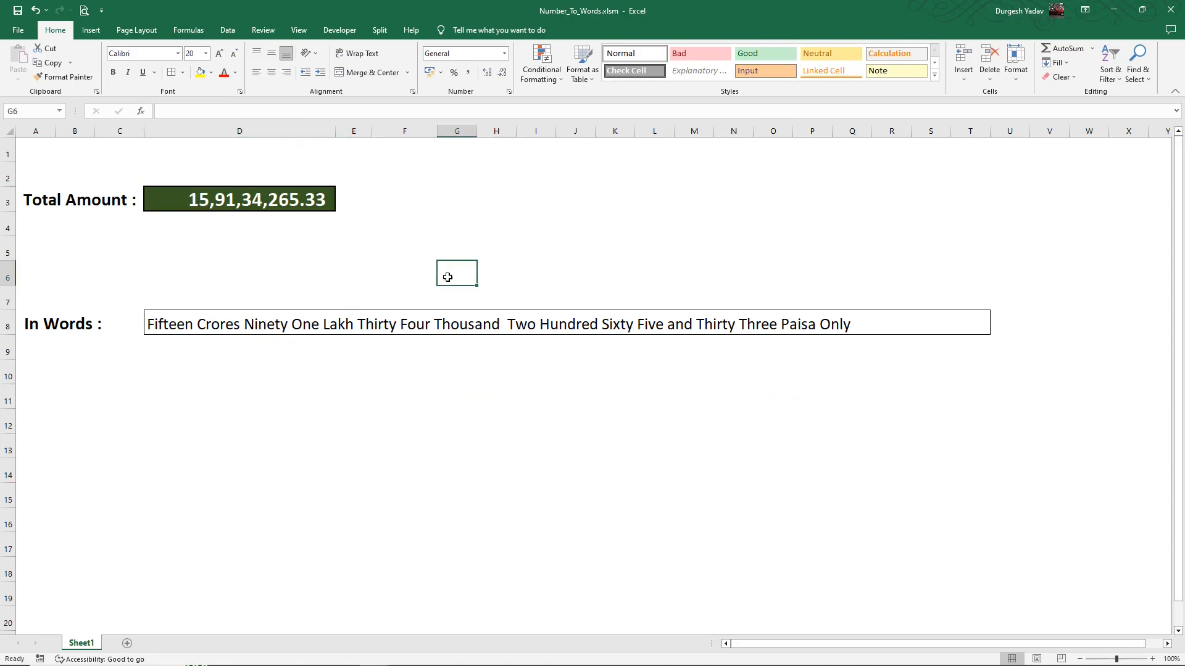
pyautogui.click(157, 387)
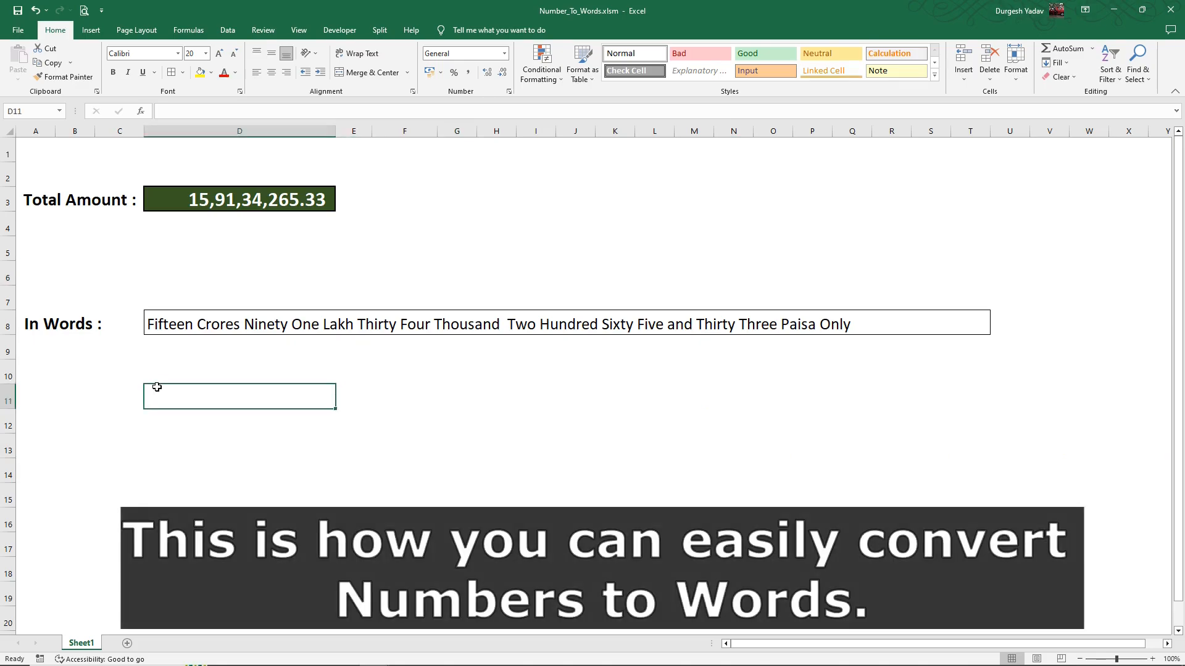